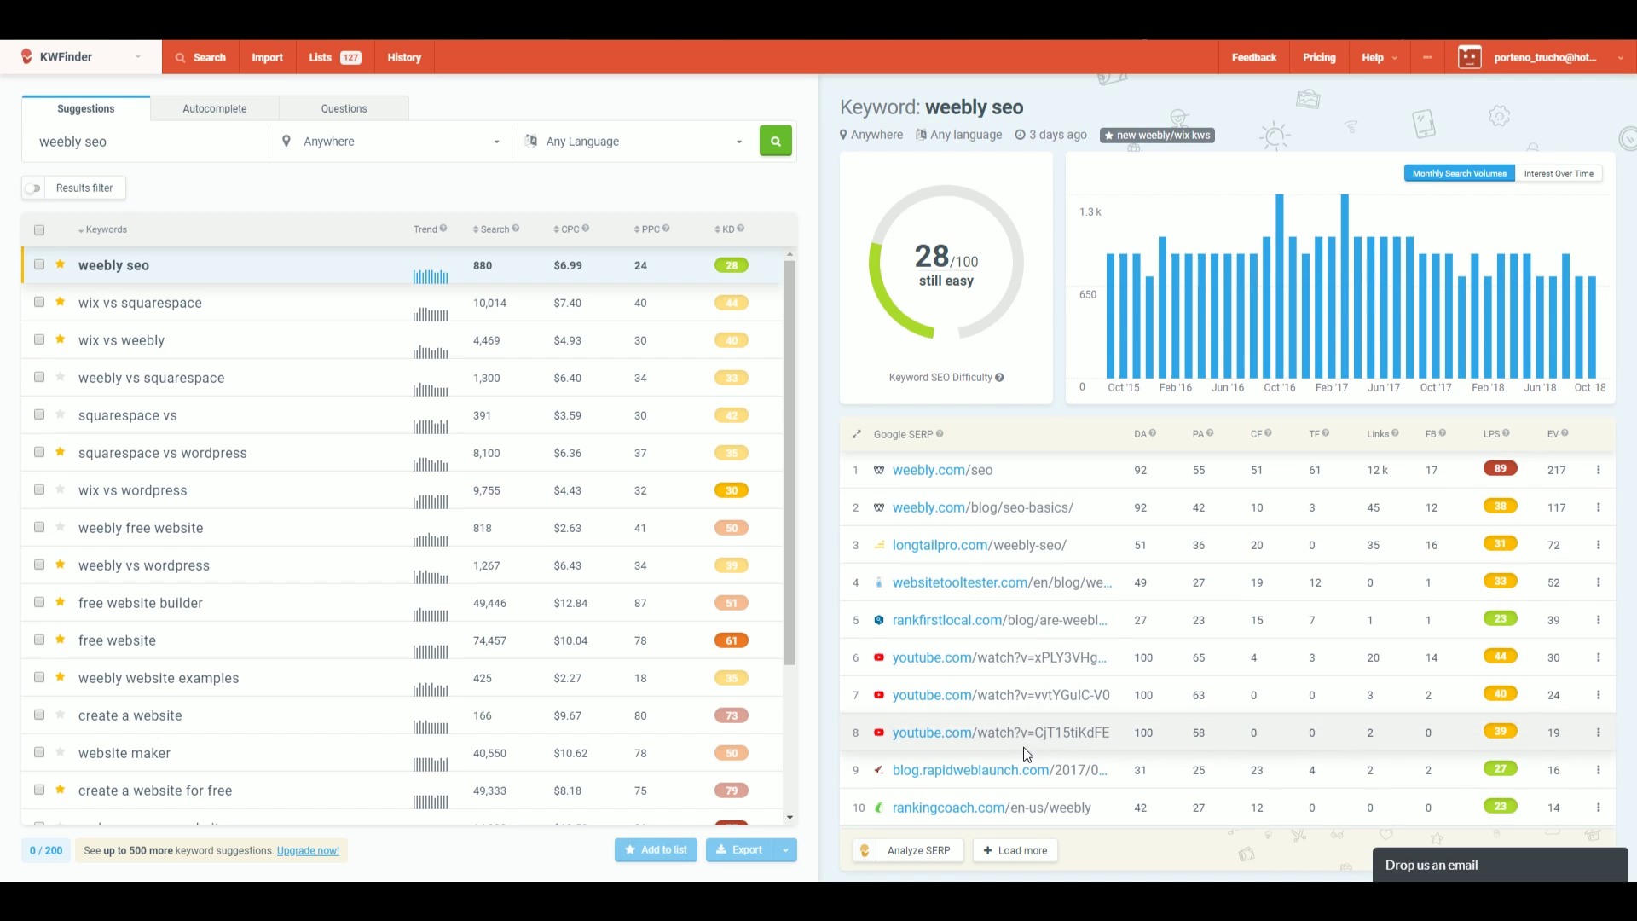
Compare the ranking pages listed in KWFinder for "weebly seo" with the Google search results for the same keyword.
drag(197, 140, 41, 141)
right_click(51, 145)
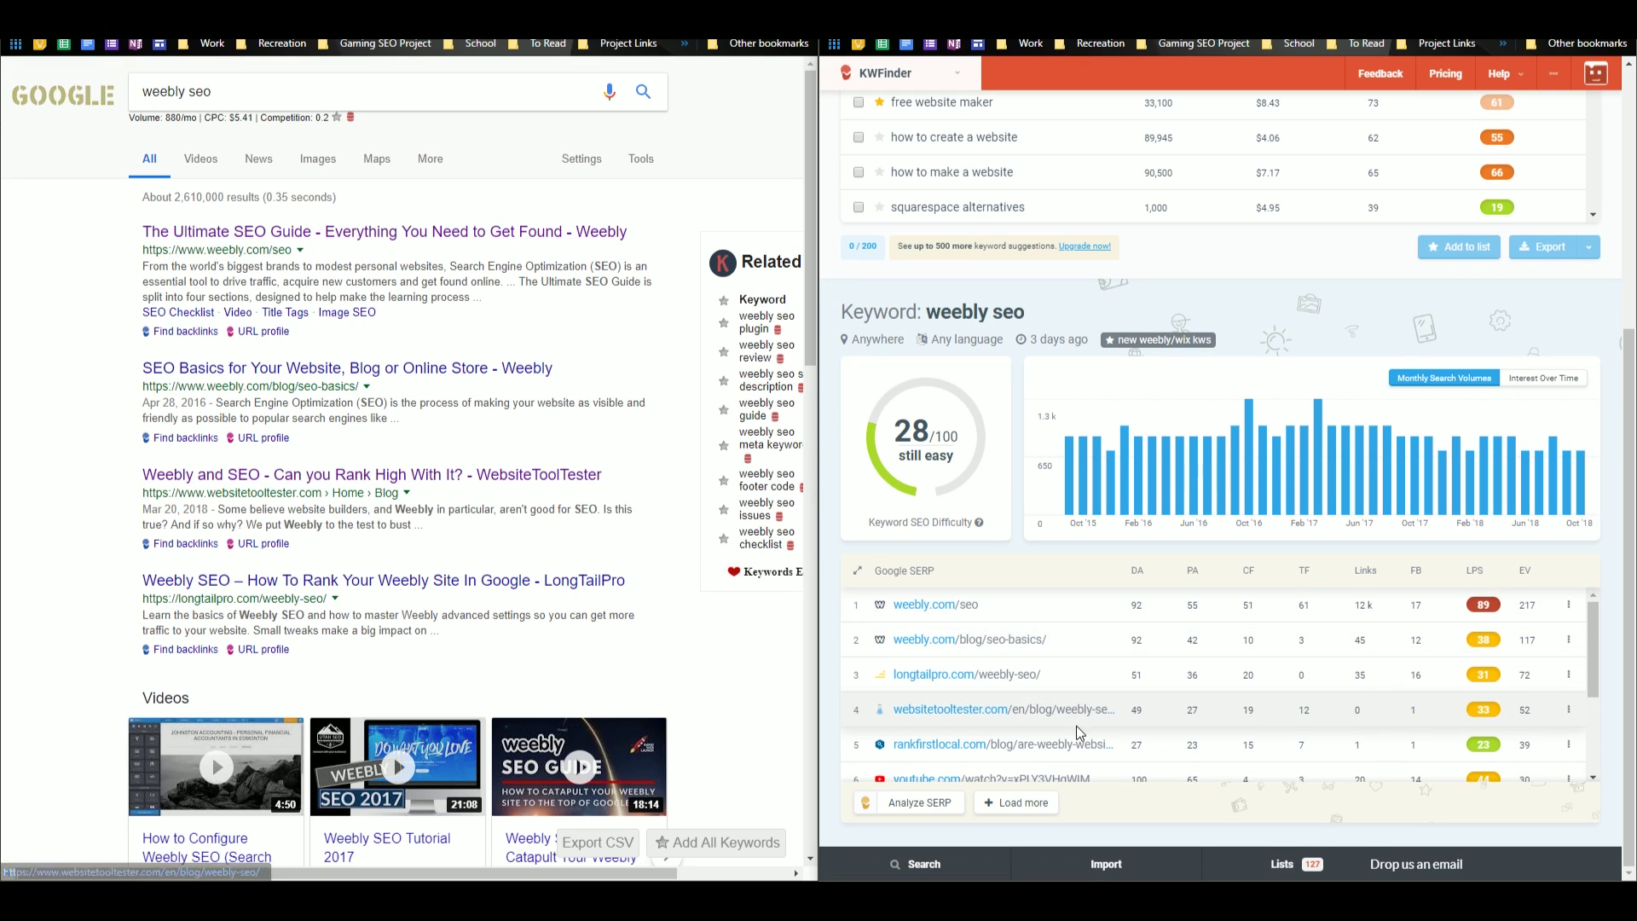
scroll(1079, 731, down, 2)
scroll(387, 665, down, 3)
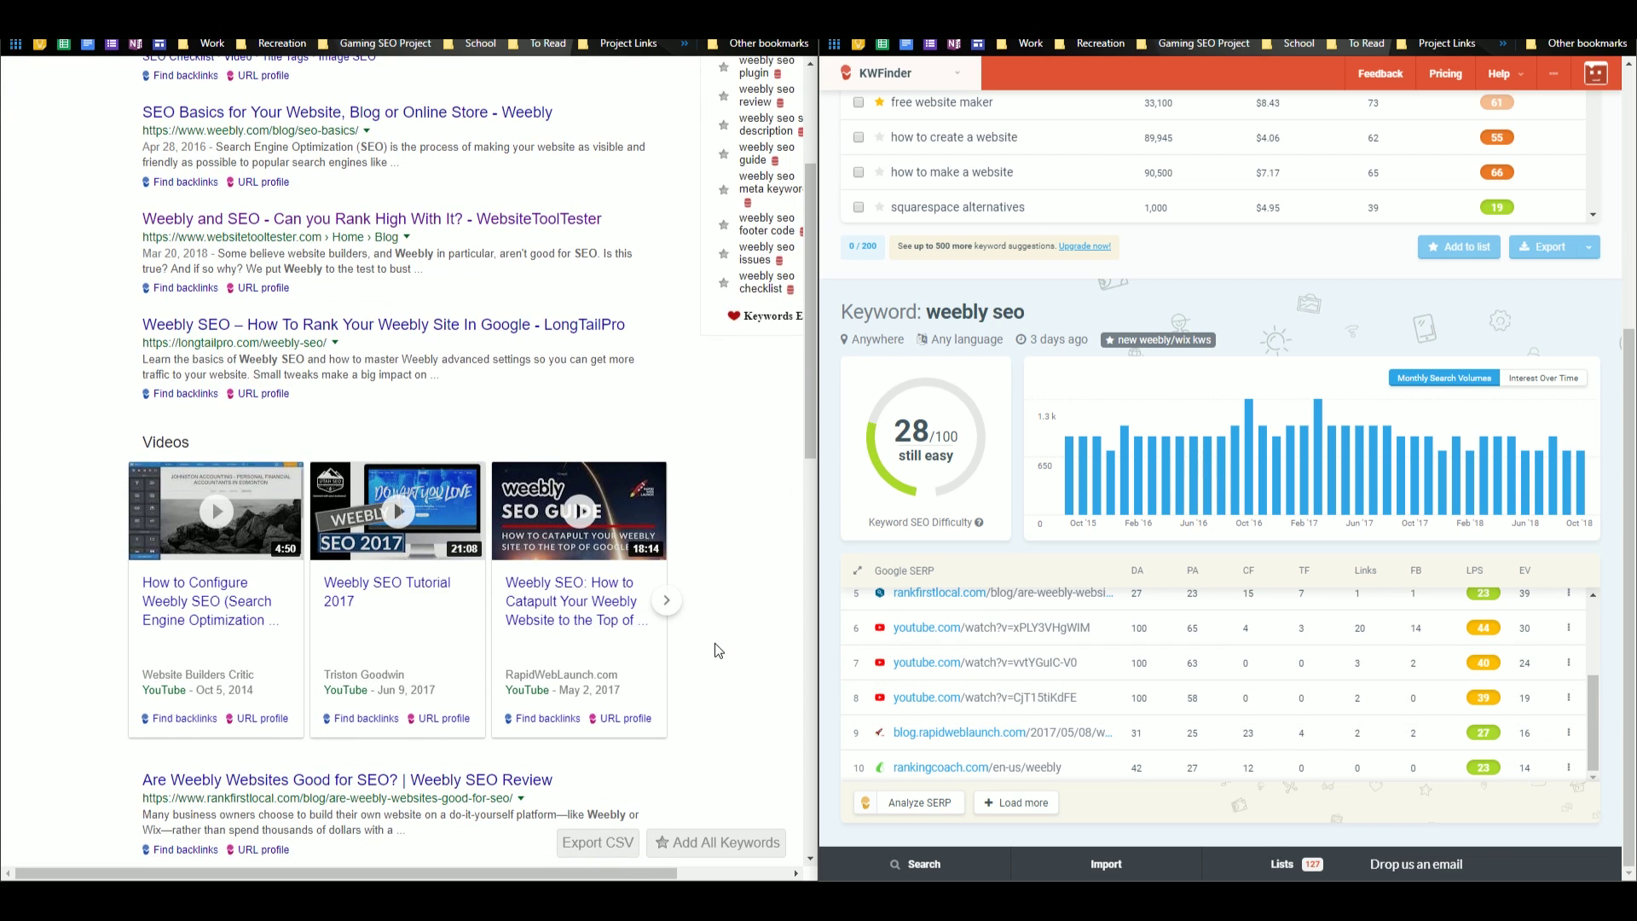
scroll(715, 643, down, 2)
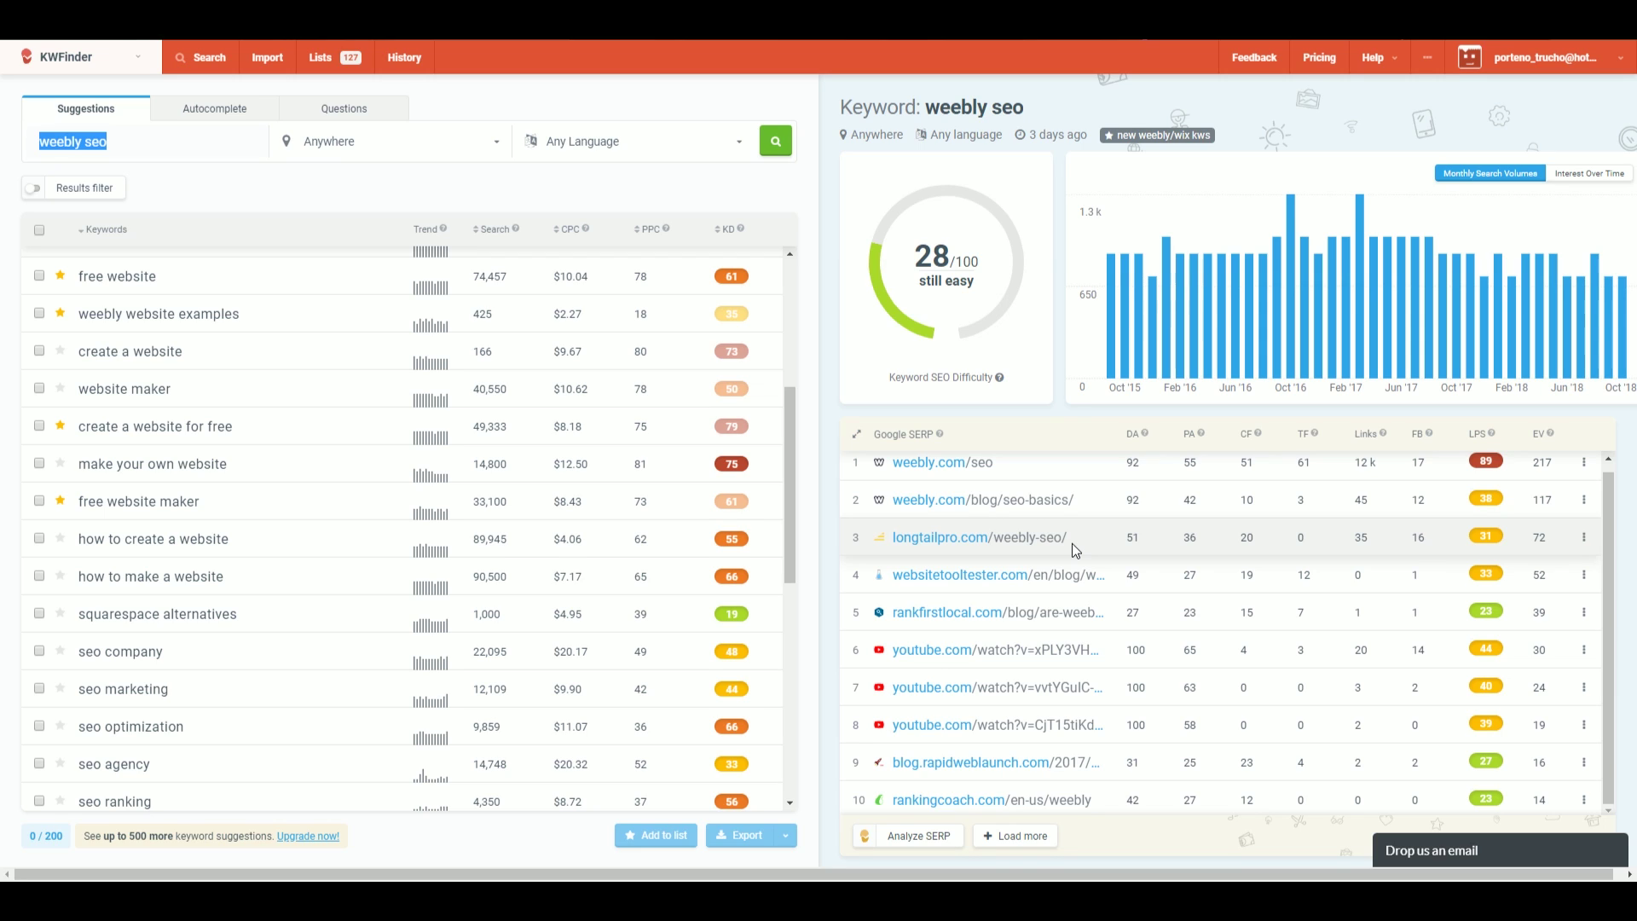
Look up the keyword "seo" in KWFinder with location Anywhere and Any Language.
text(seo)
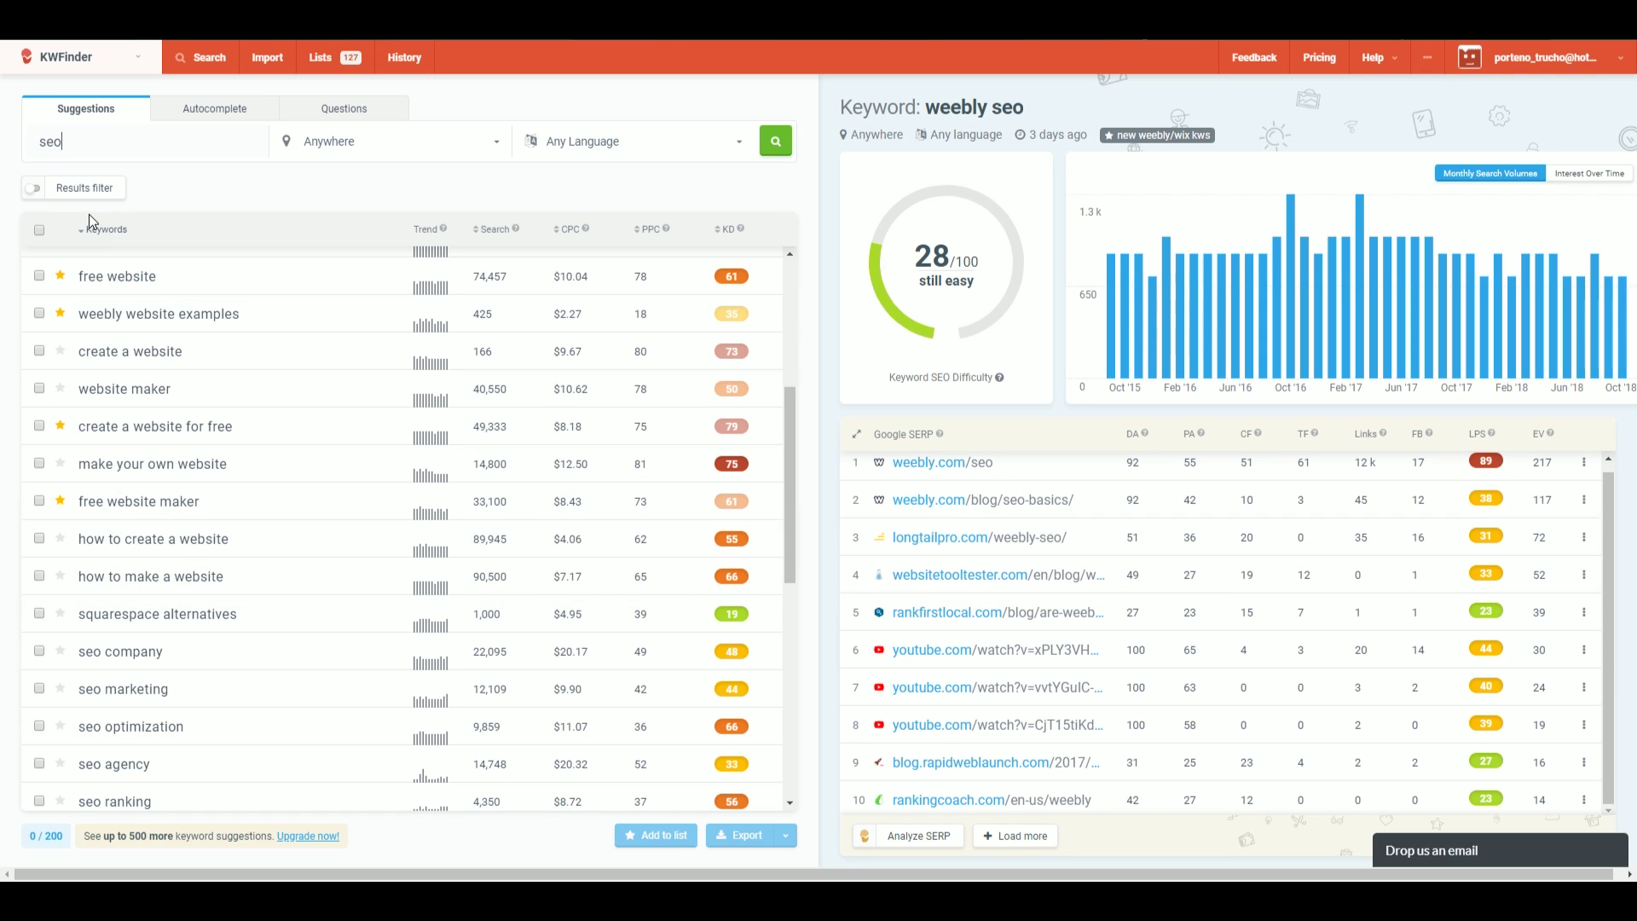
key(Return)
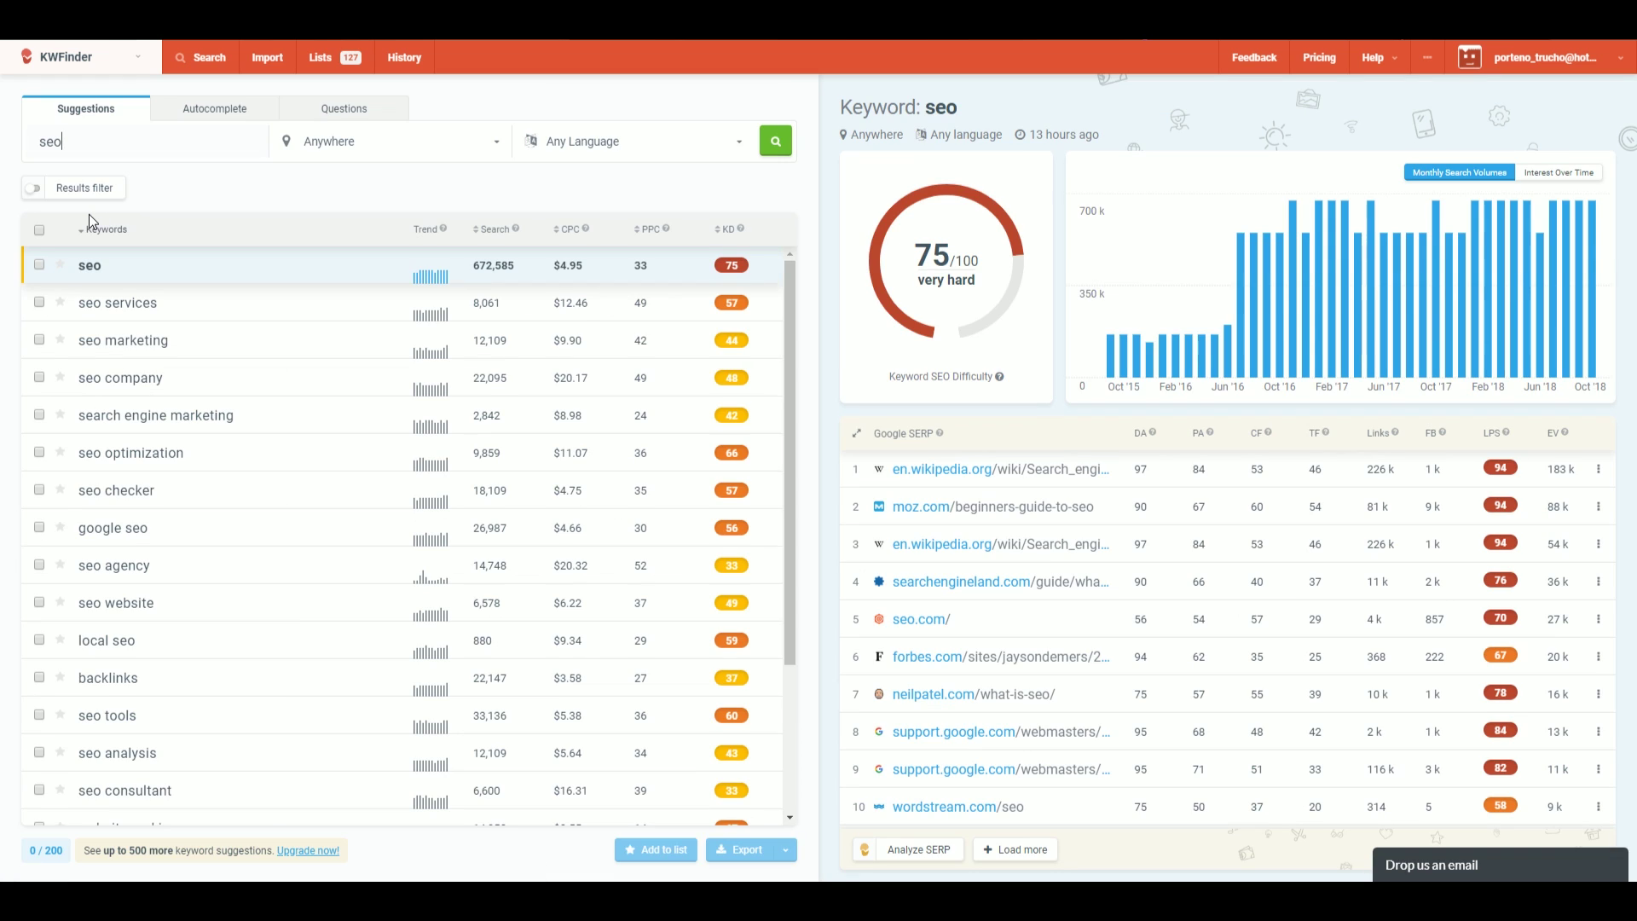
Look up the keyword "salt lake city seo" and compare its details with those of the "seo services salt lake city" suggestion.
drag(88, 140, 3, 147)
text(salt lake city s)
key(Return)
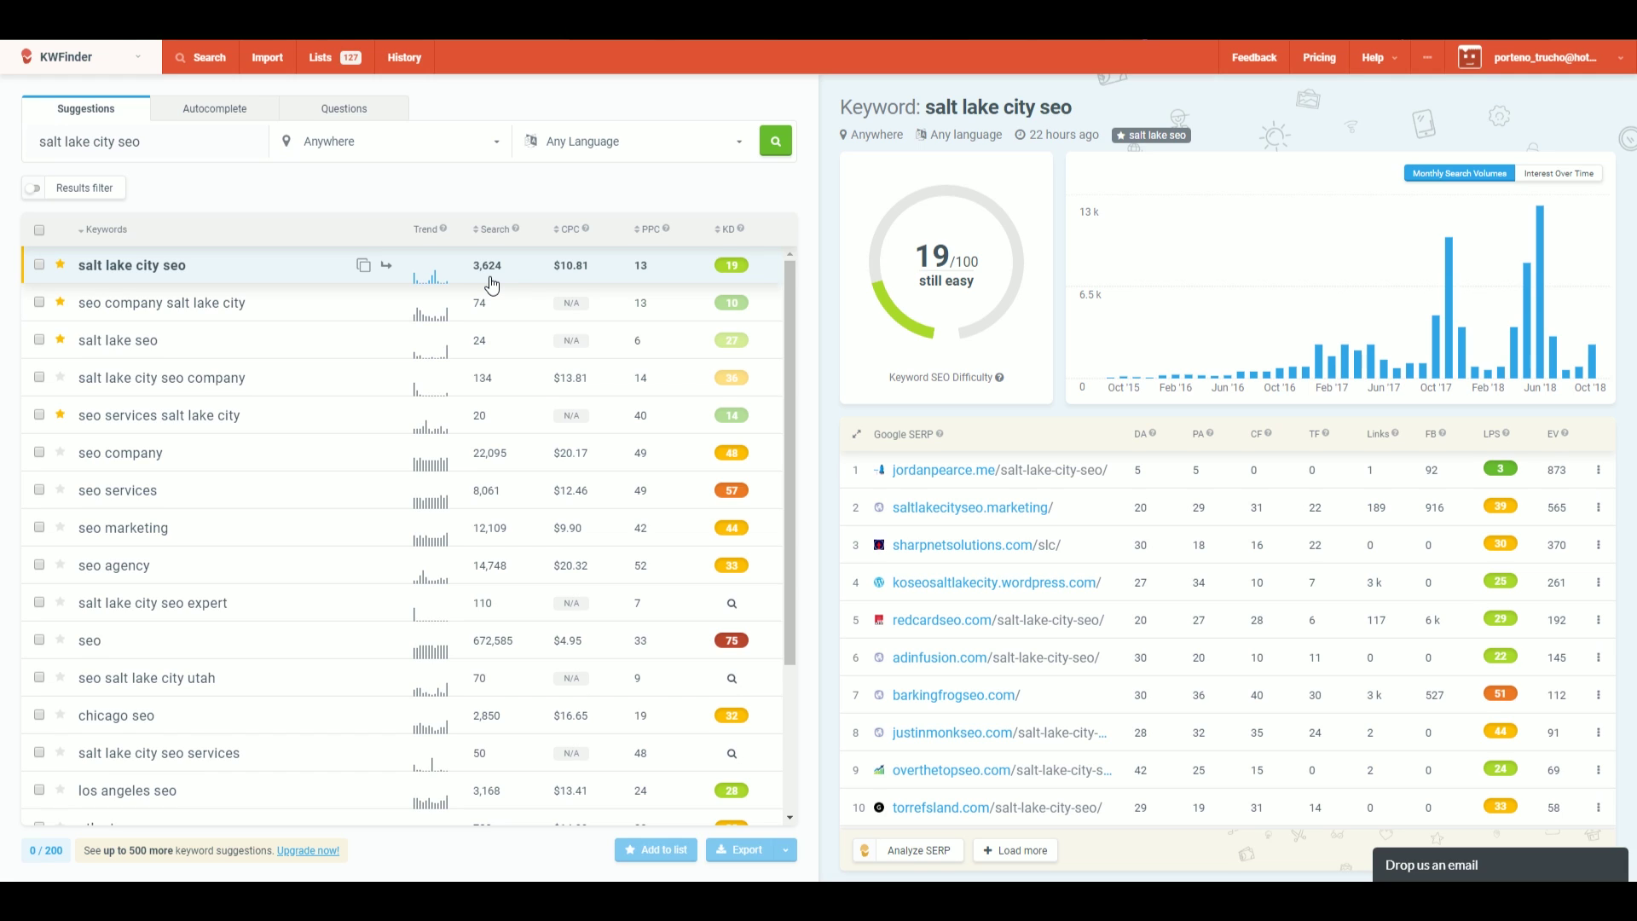
click(303, 420)
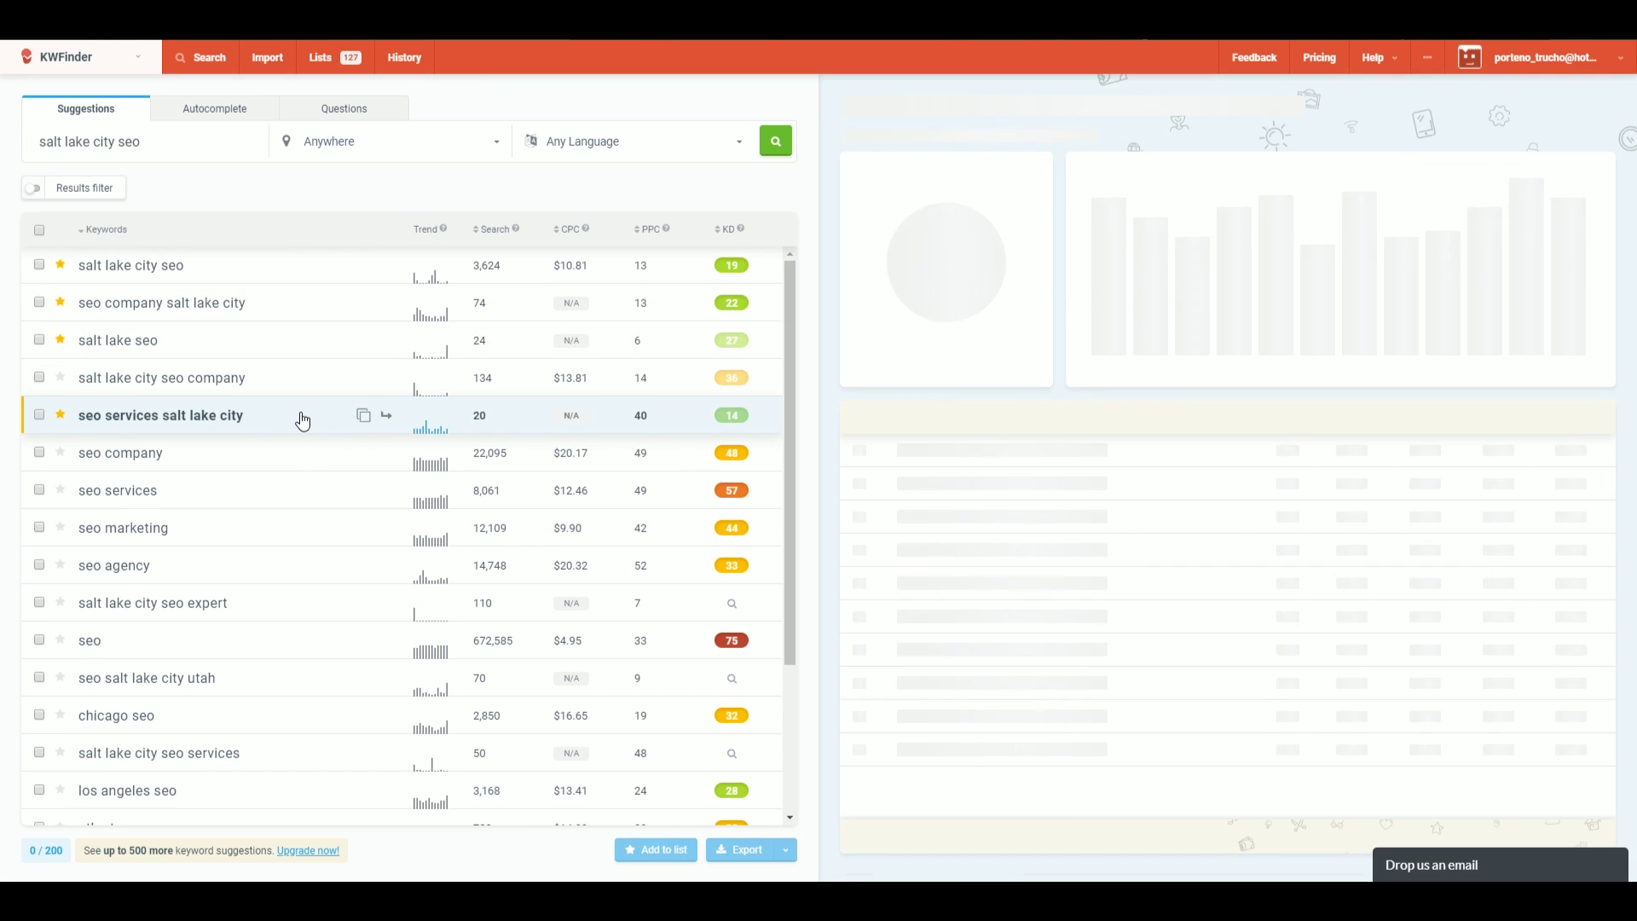
click(316, 267)
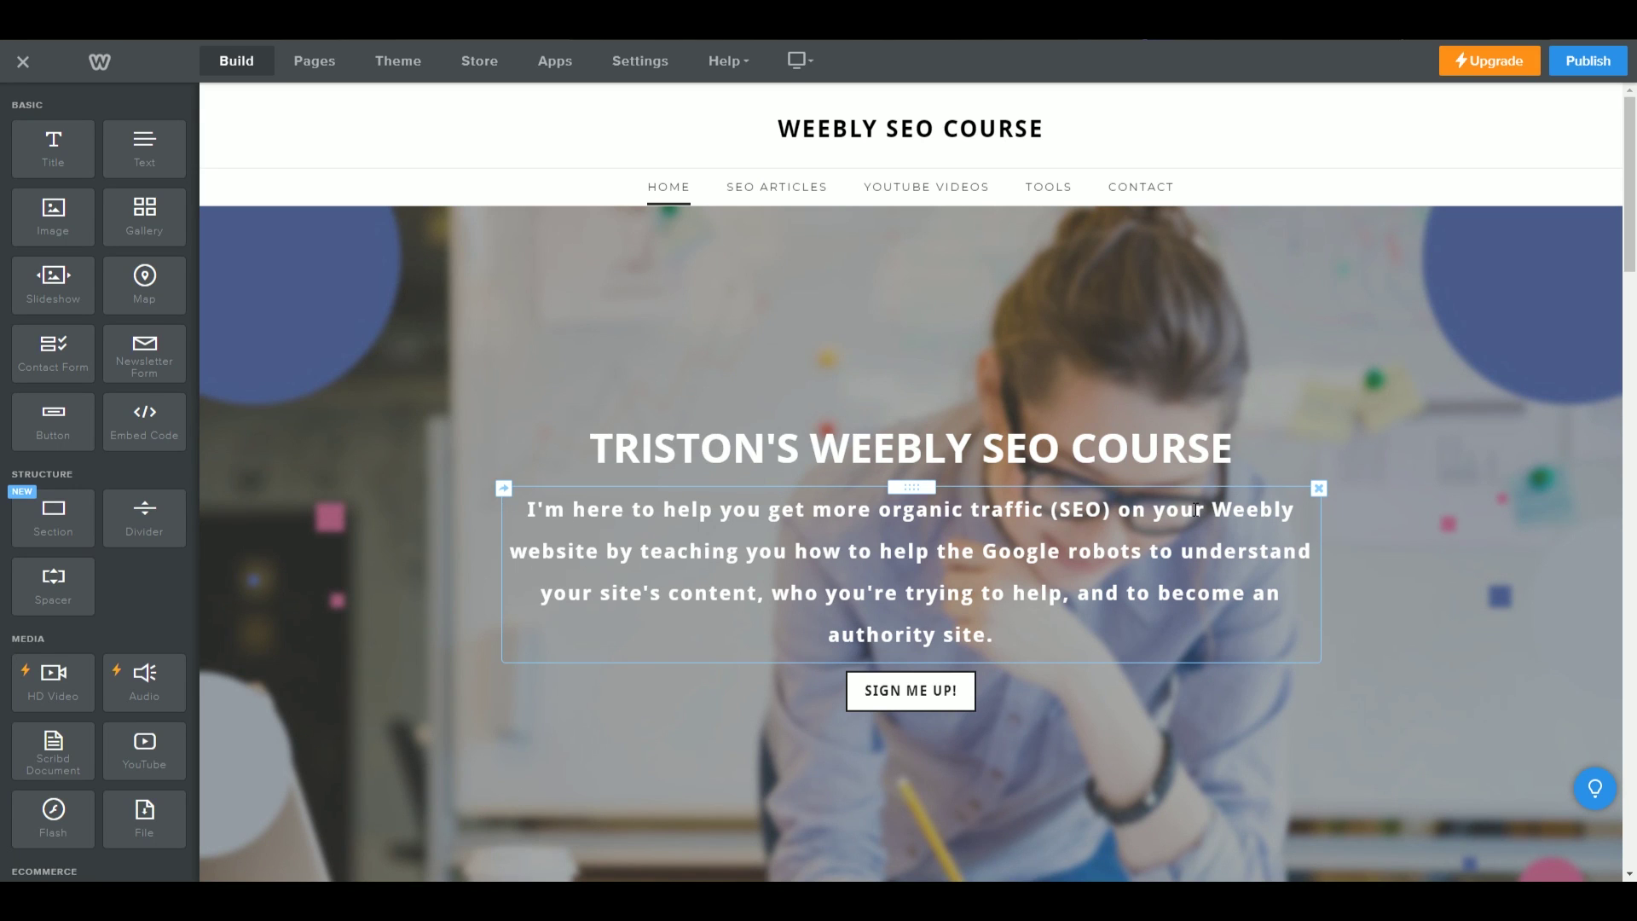
In the Weebly editor, highlight the target keyword "Weebly SEO" in the home page's site title, main headline and introductory paragraph.
mouse_move(928, 156)
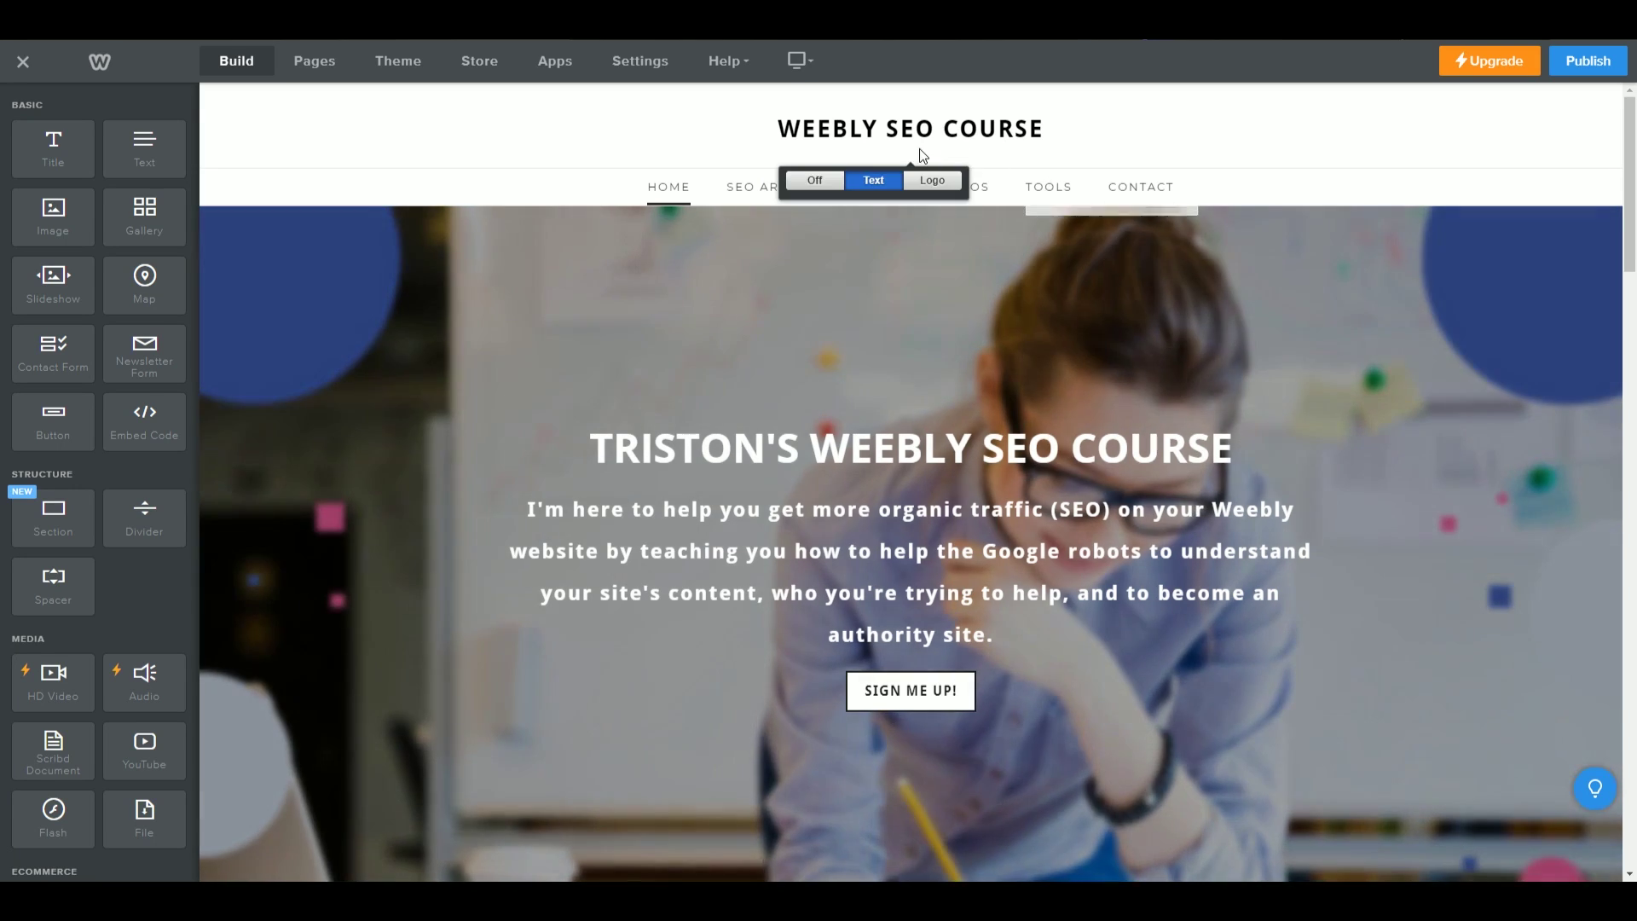
drag(780, 127, 934, 128)
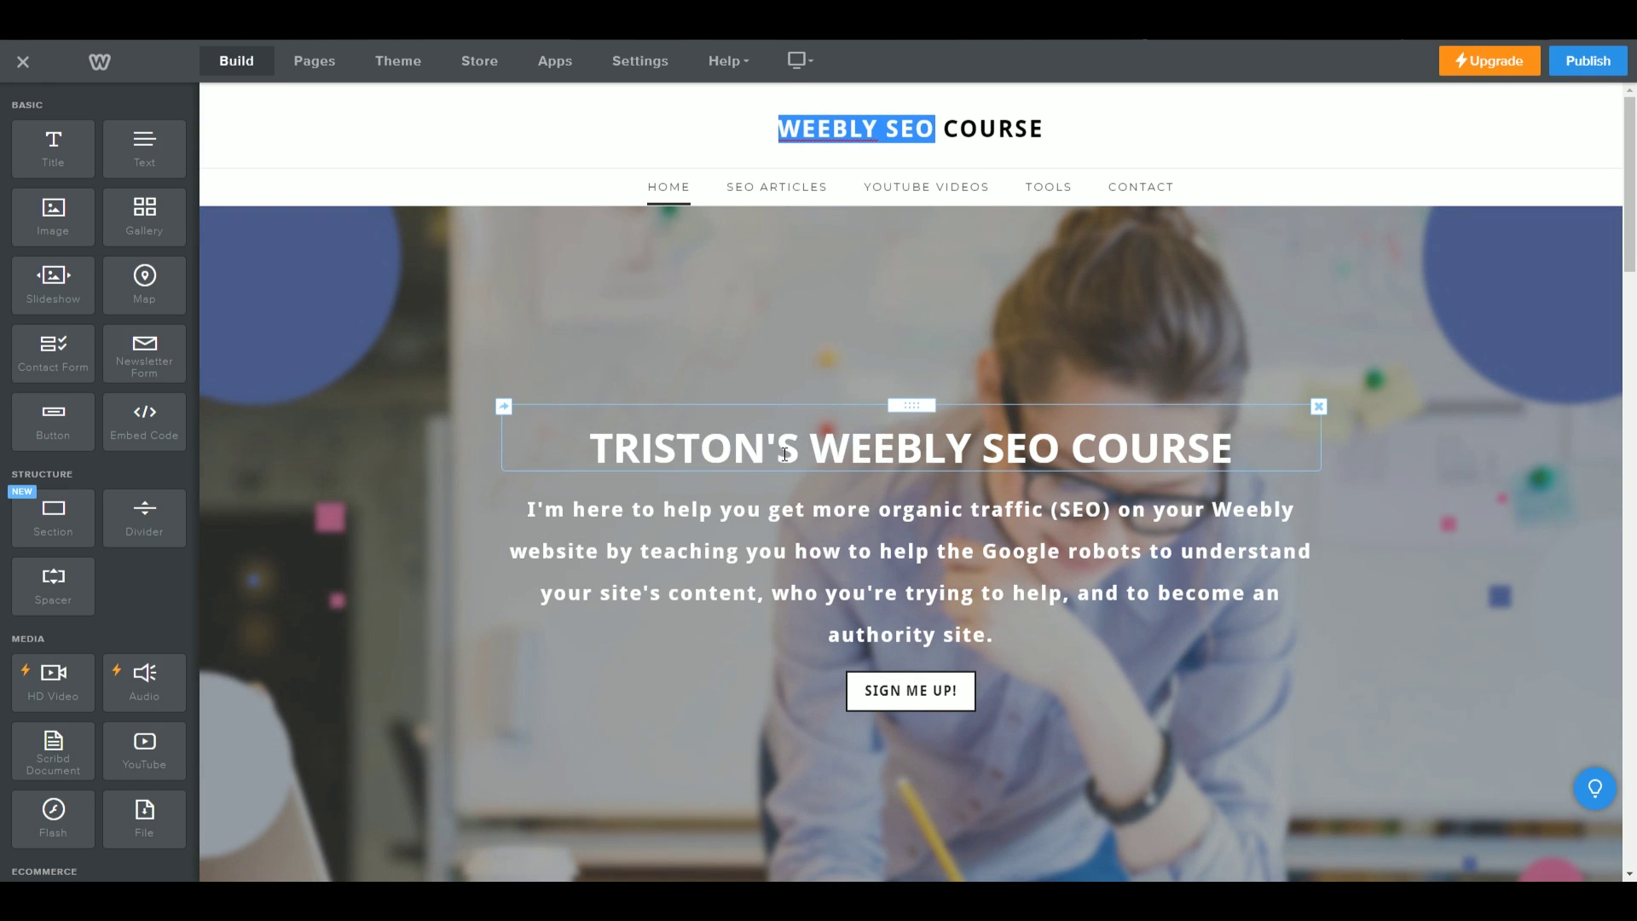
click(785, 452)
drag(1060, 447, 809, 448)
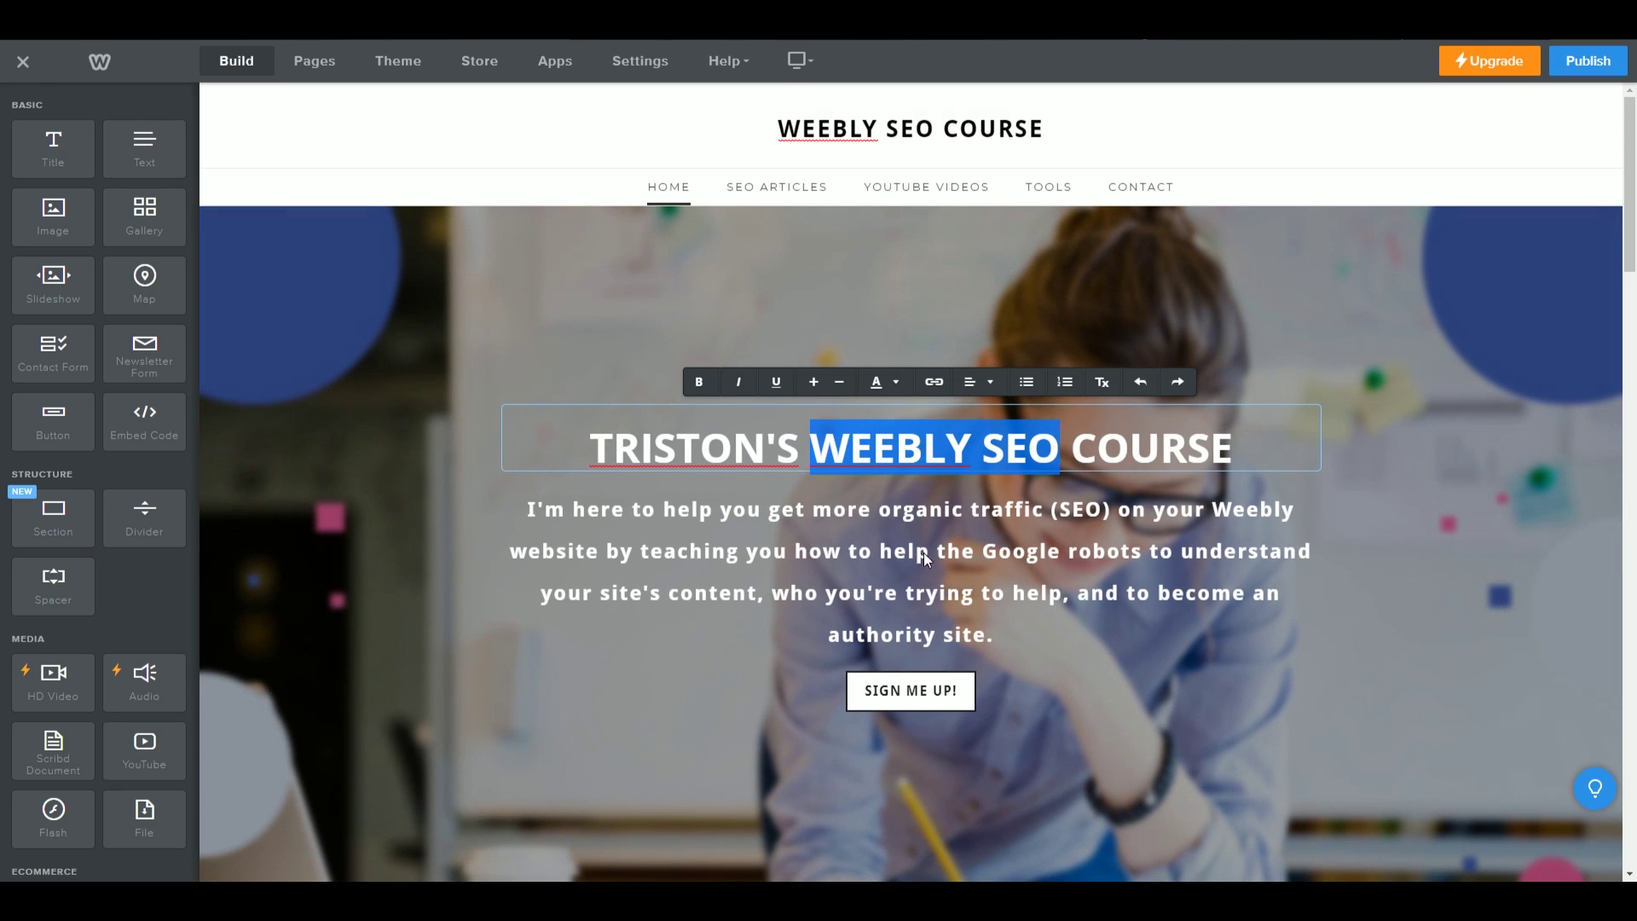
double_click(1082, 511)
double_click(1268, 513)
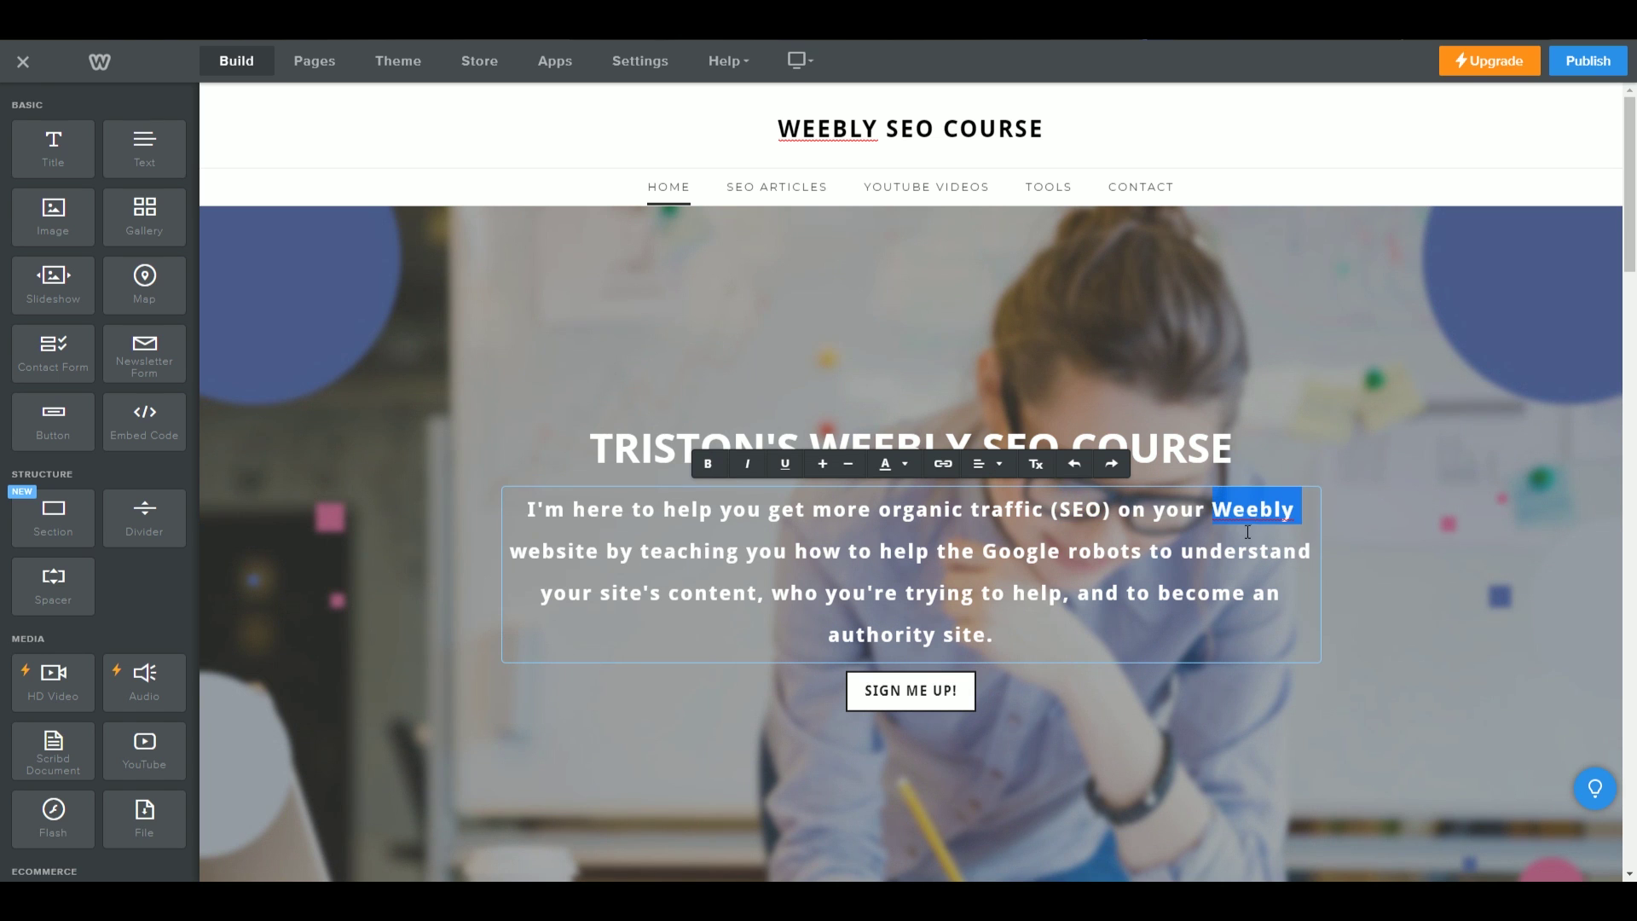
Examine keyword use in the rest of the home page, from the biography text and tutorials heading to the closing section.
scroll(1211, 665, down, 6)
scroll(1211, 665, down, 8)
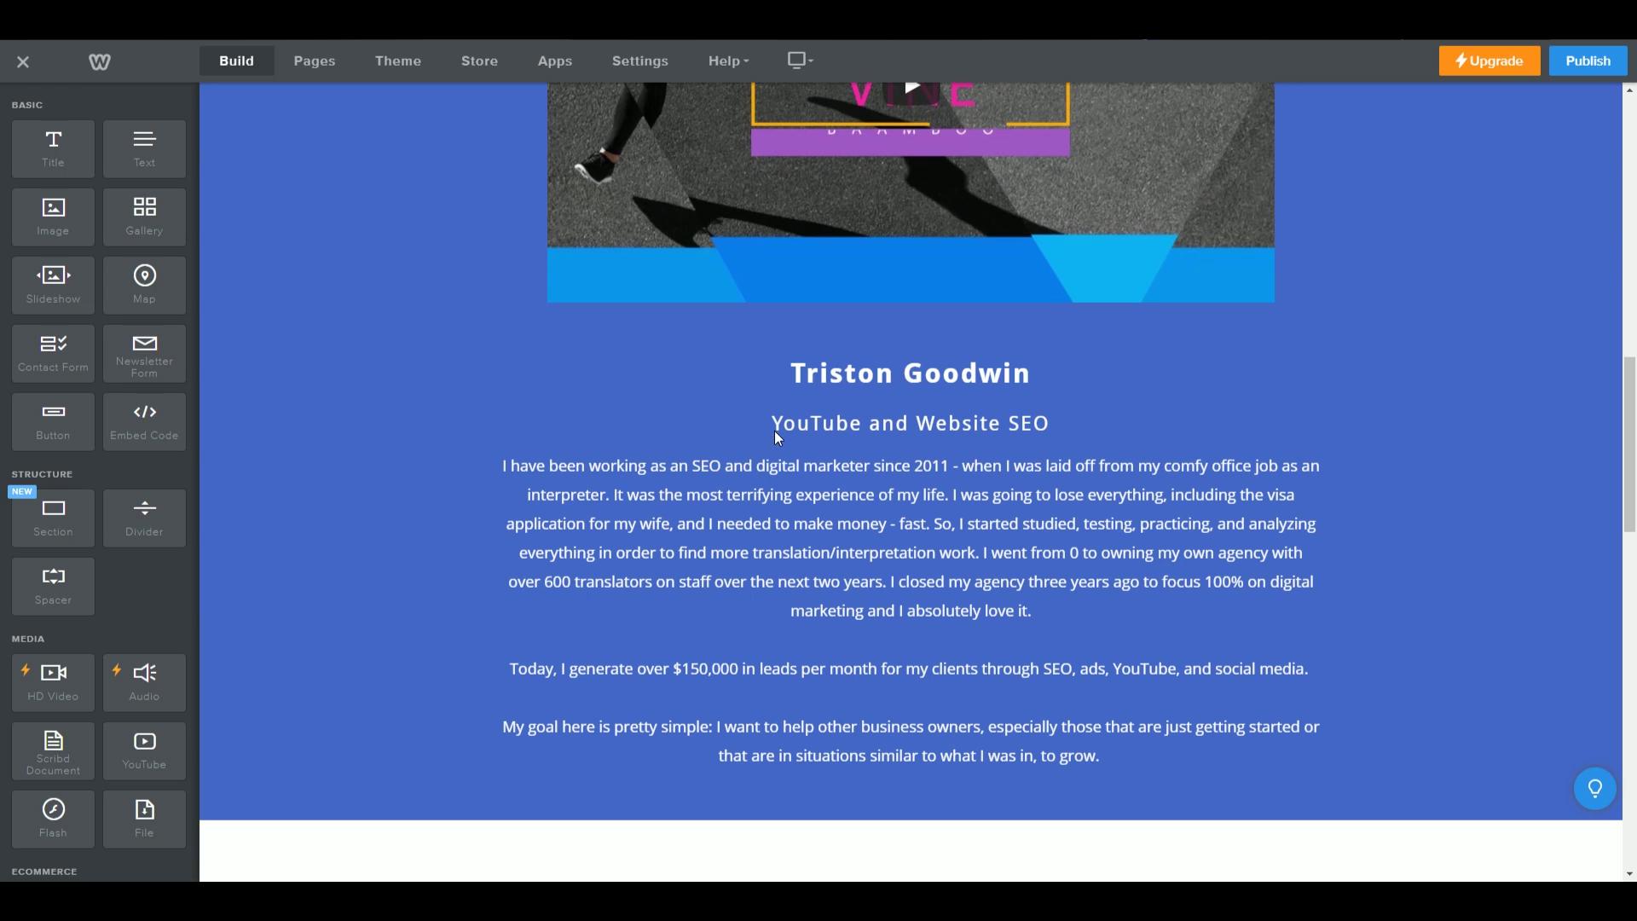
click(709, 467)
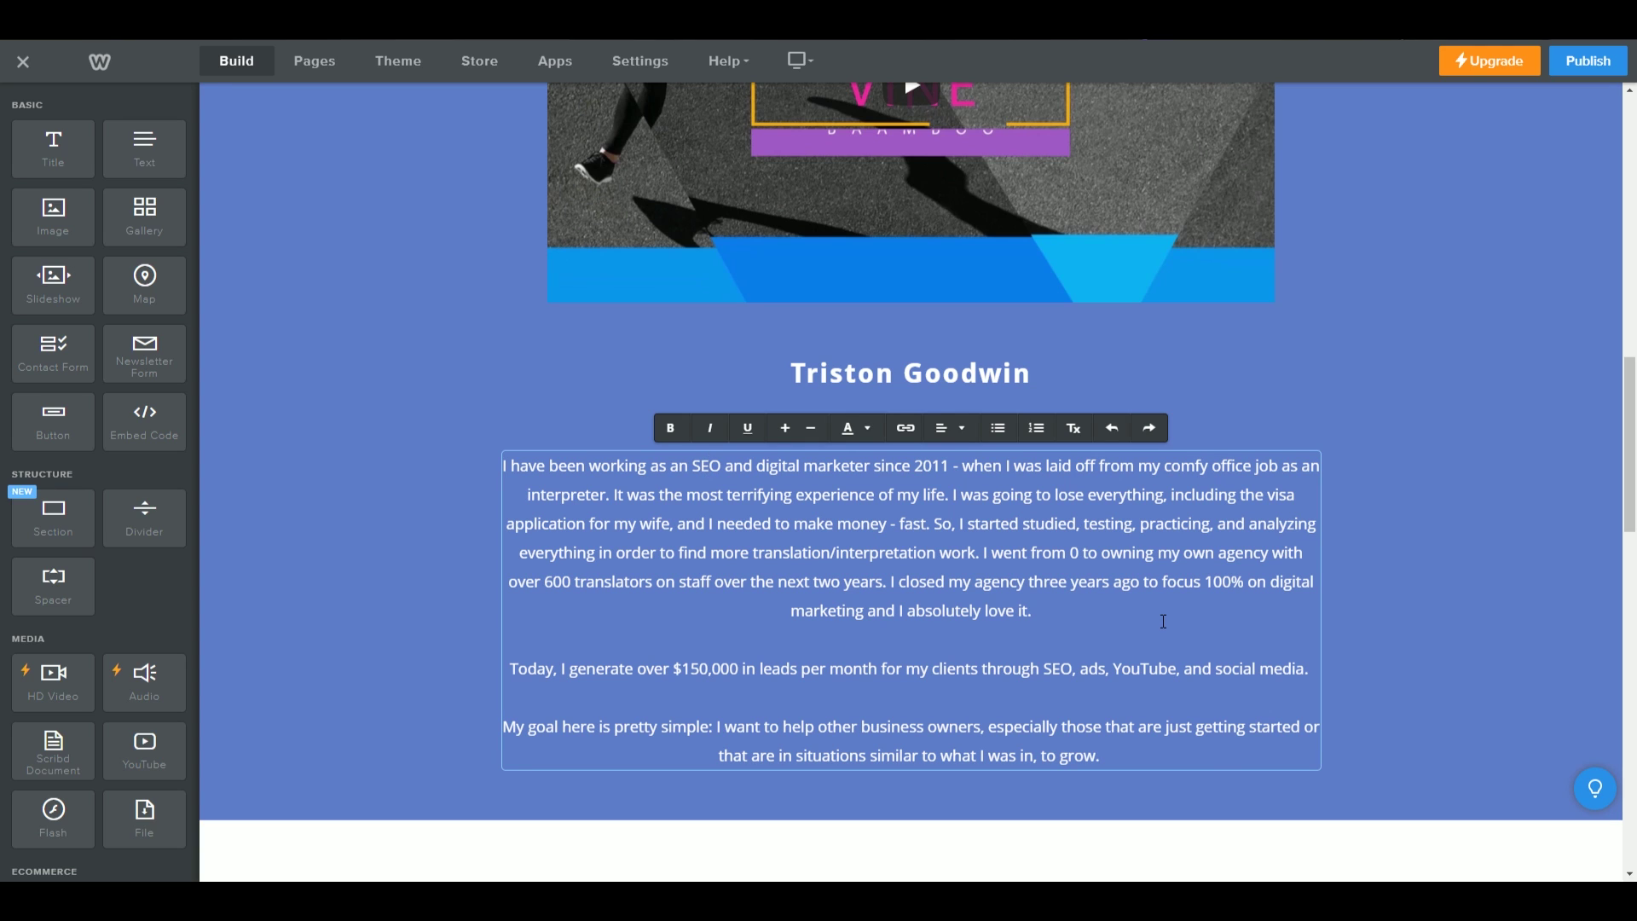
scroll(1163, 620, down, 7)
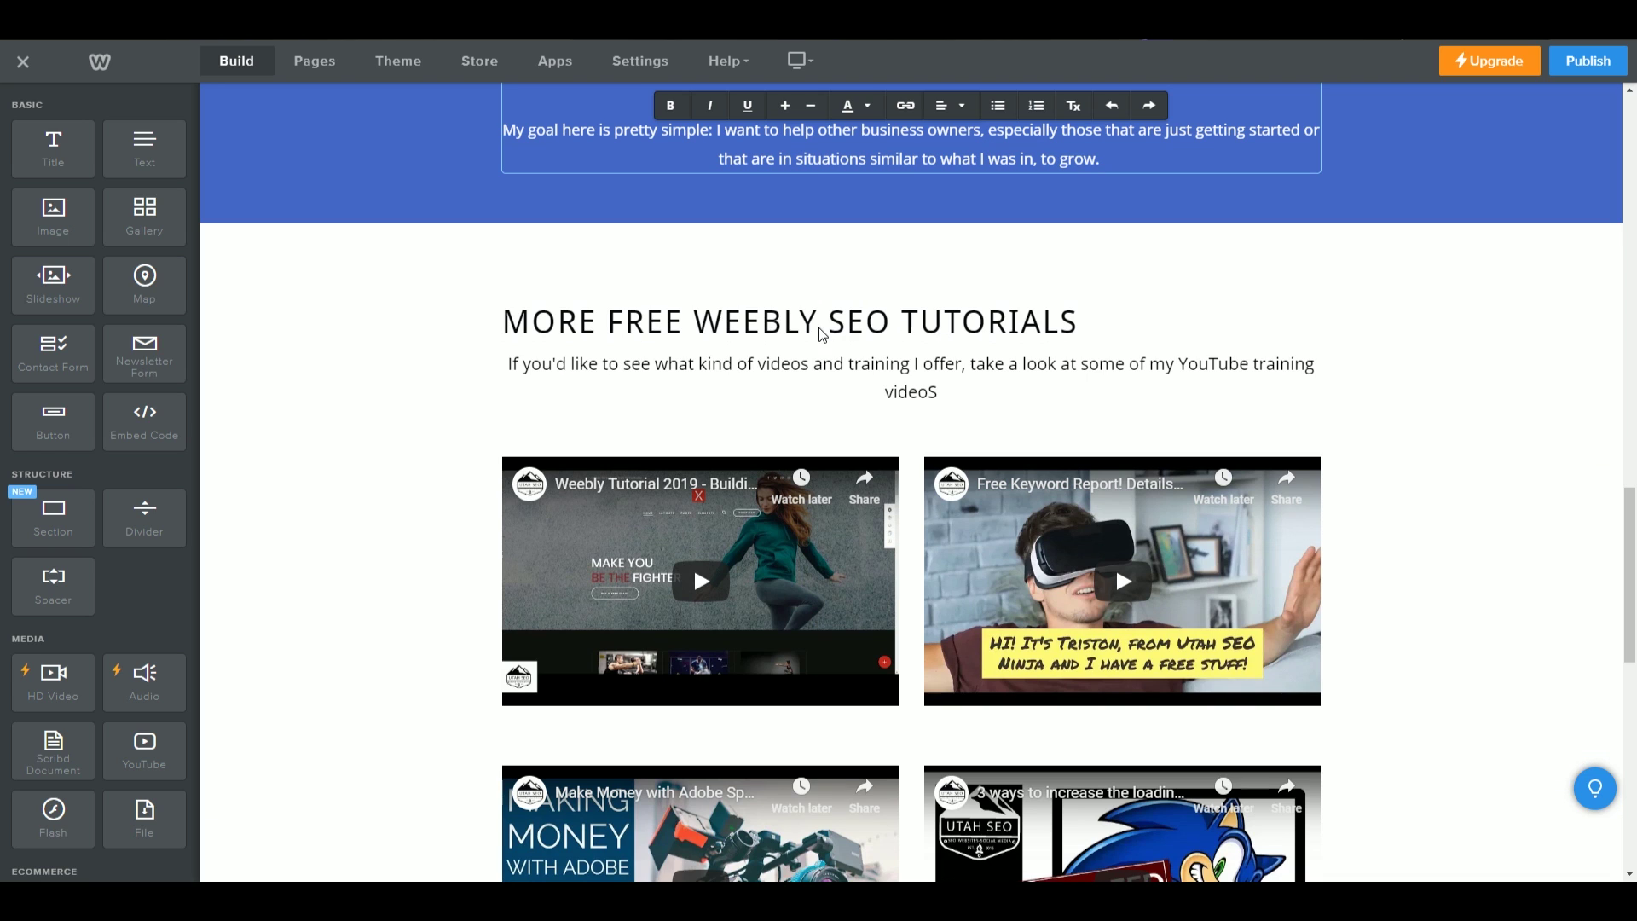
scroll(1287, 387, down, 11)
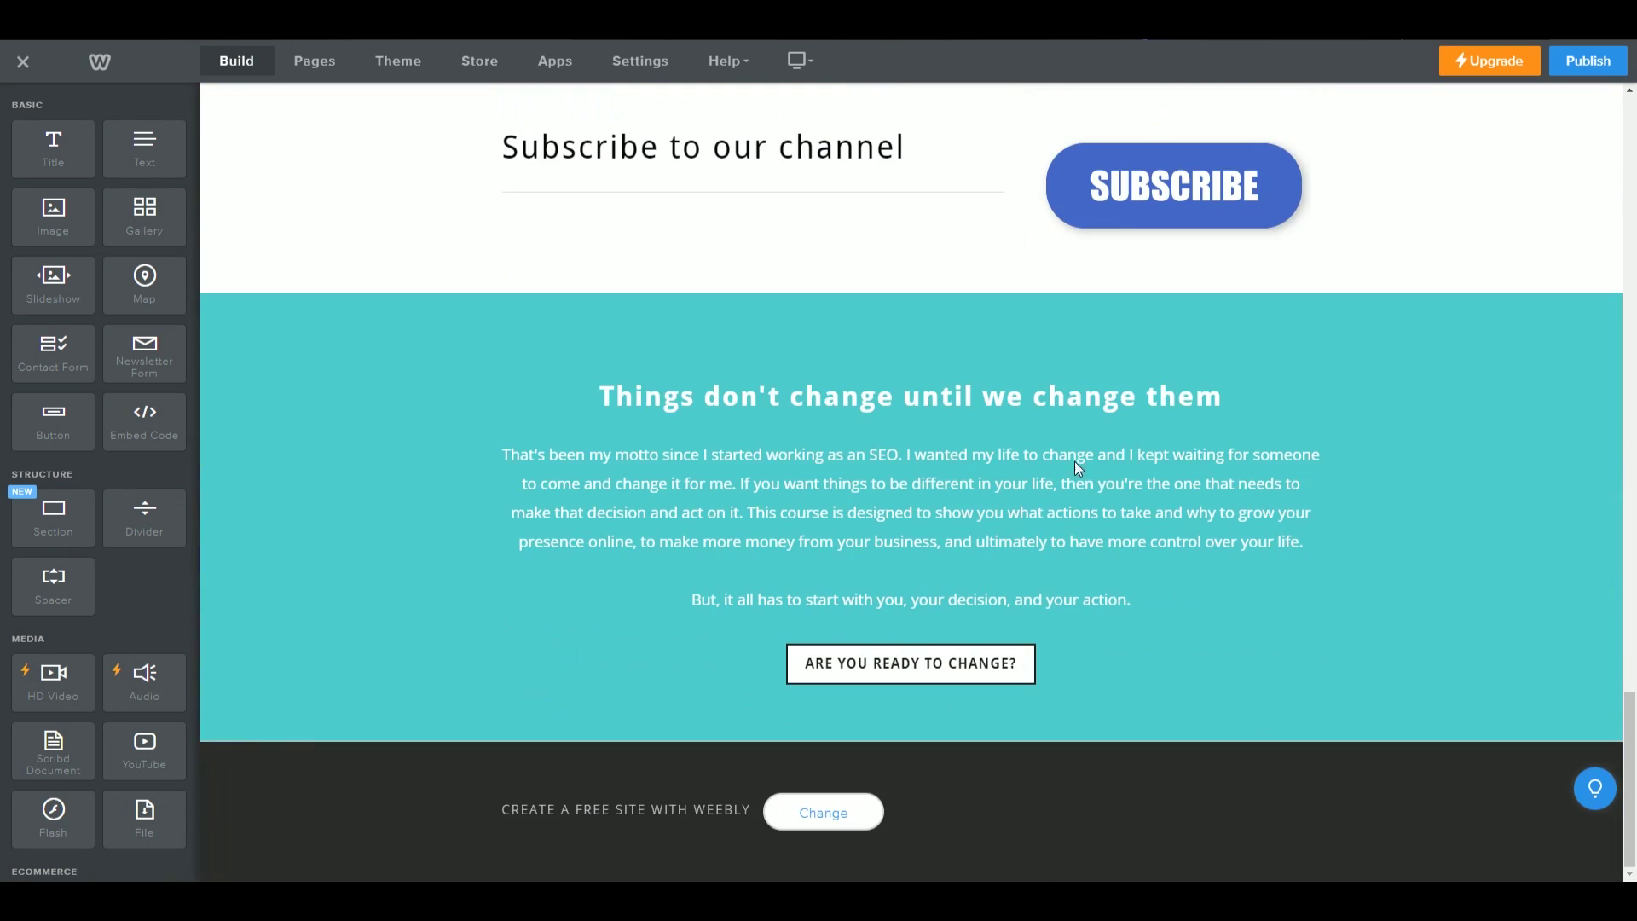
scroll(1060, 462, up, 18)
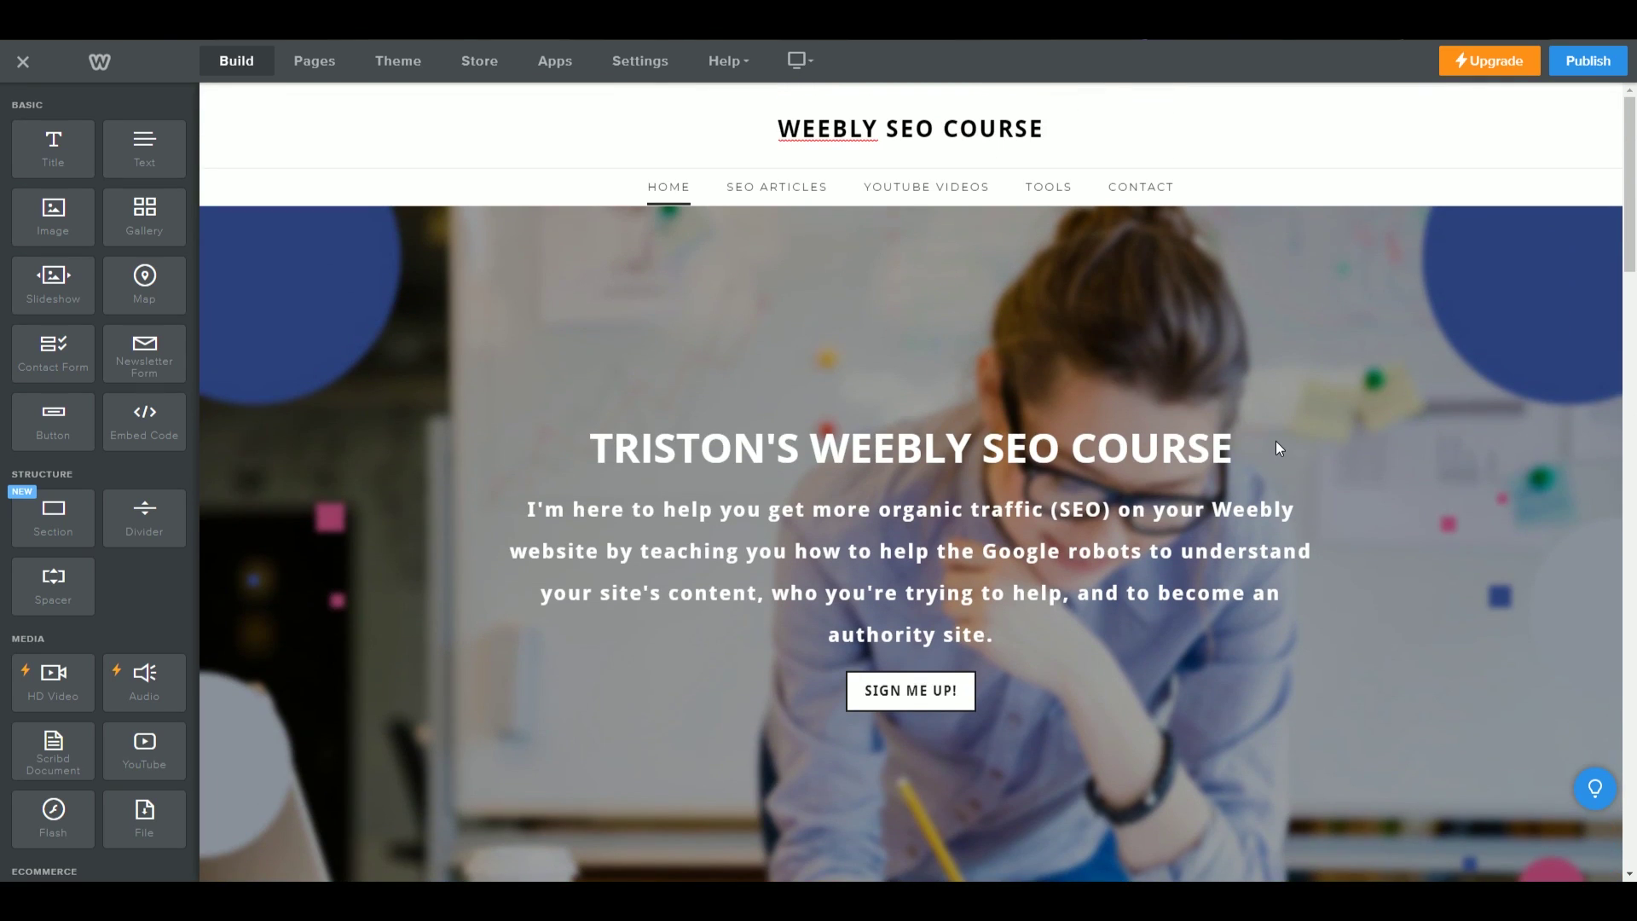
Check the alt text in the advanced settings of the Subscribe image, and close its settings.
scroll(1278, 447, down, 15)
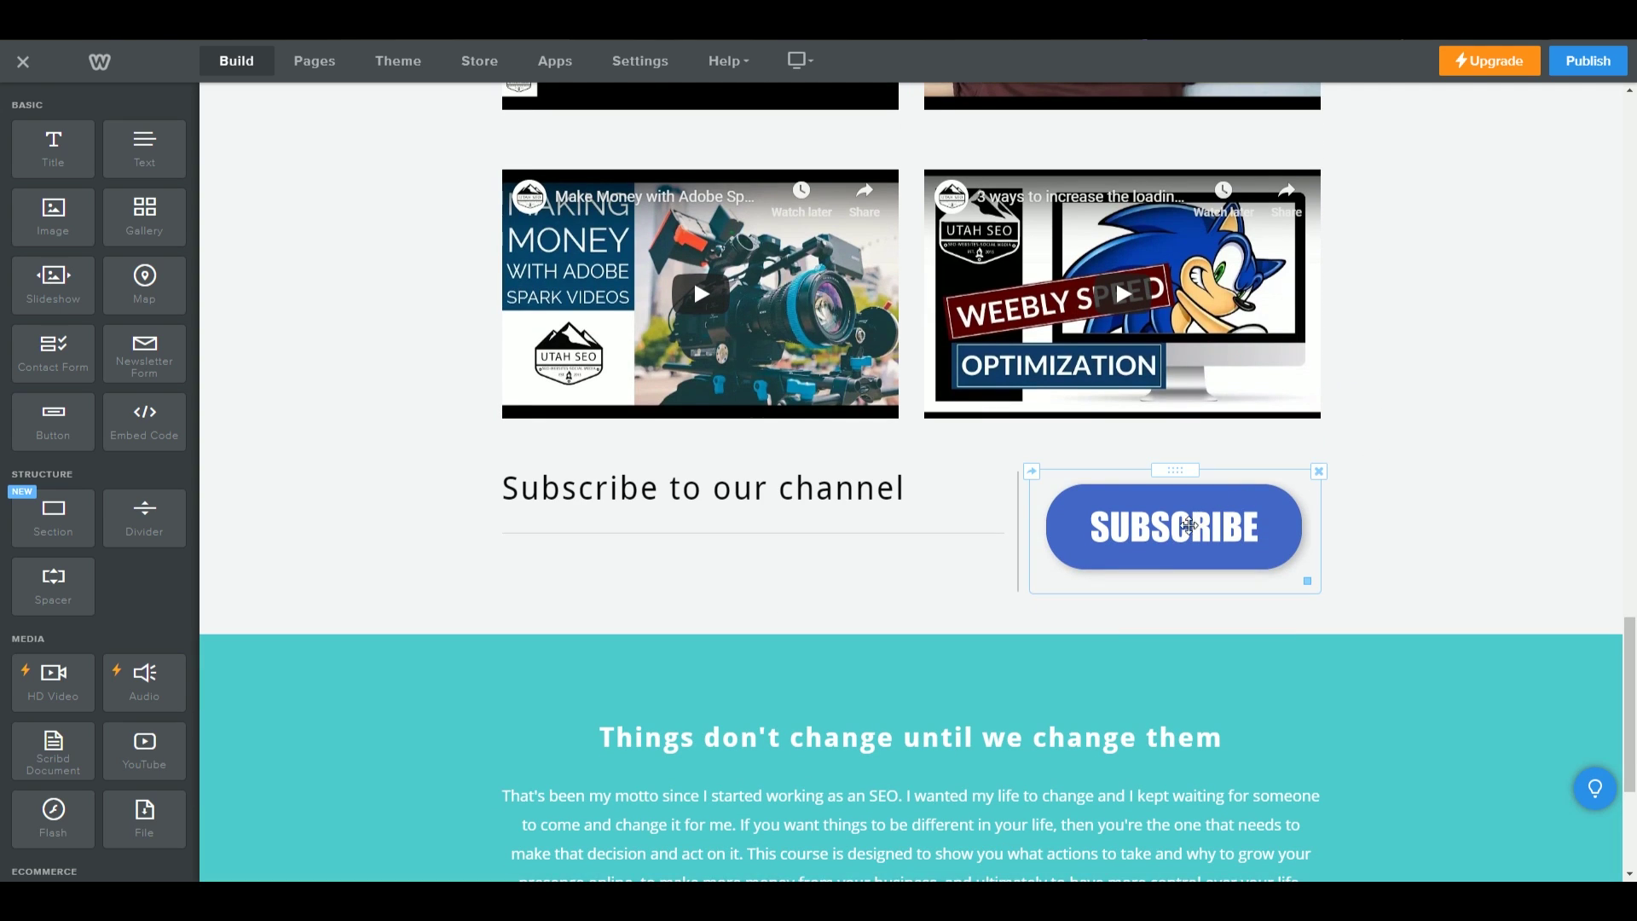
click(1190, 526)
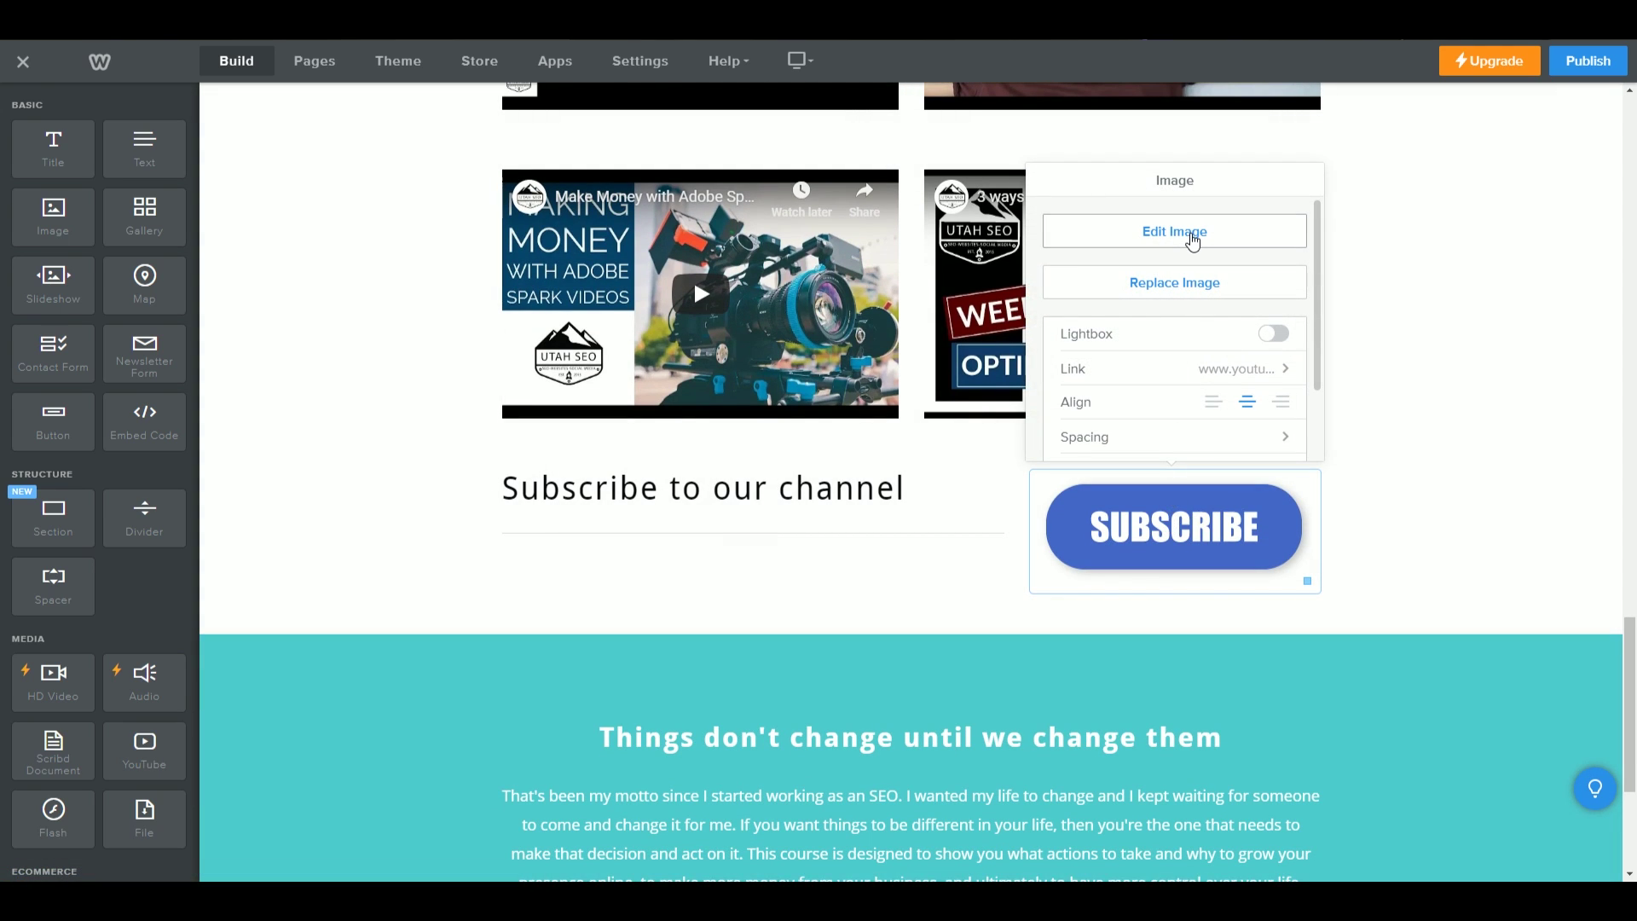
scroll(1177, 406, down, 1)
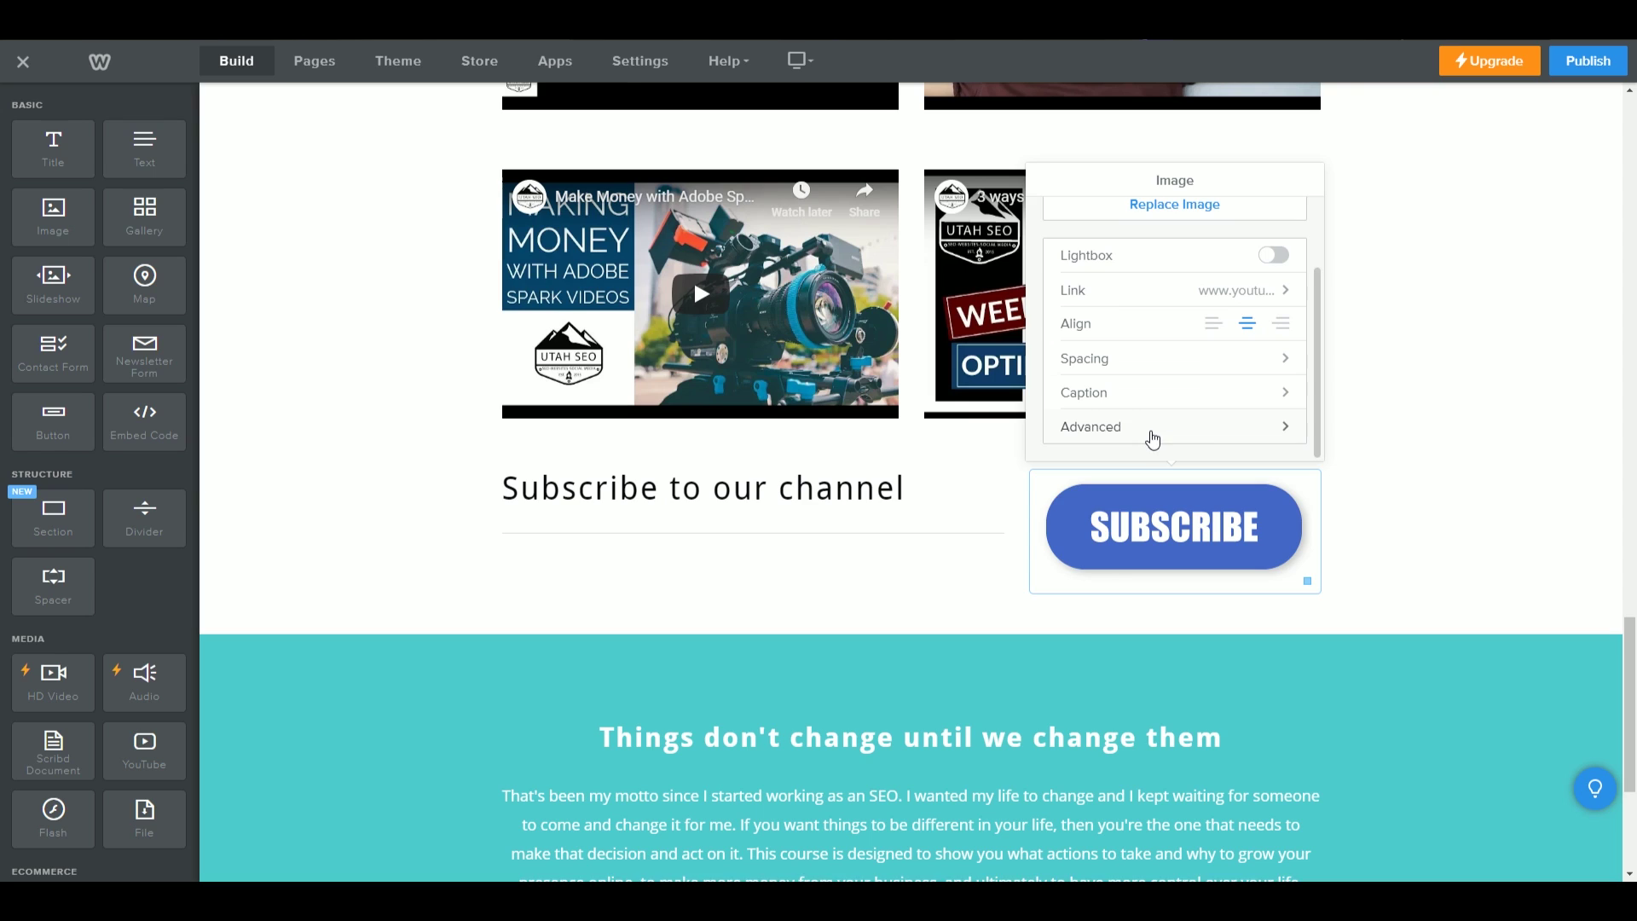
click(1153, 439)
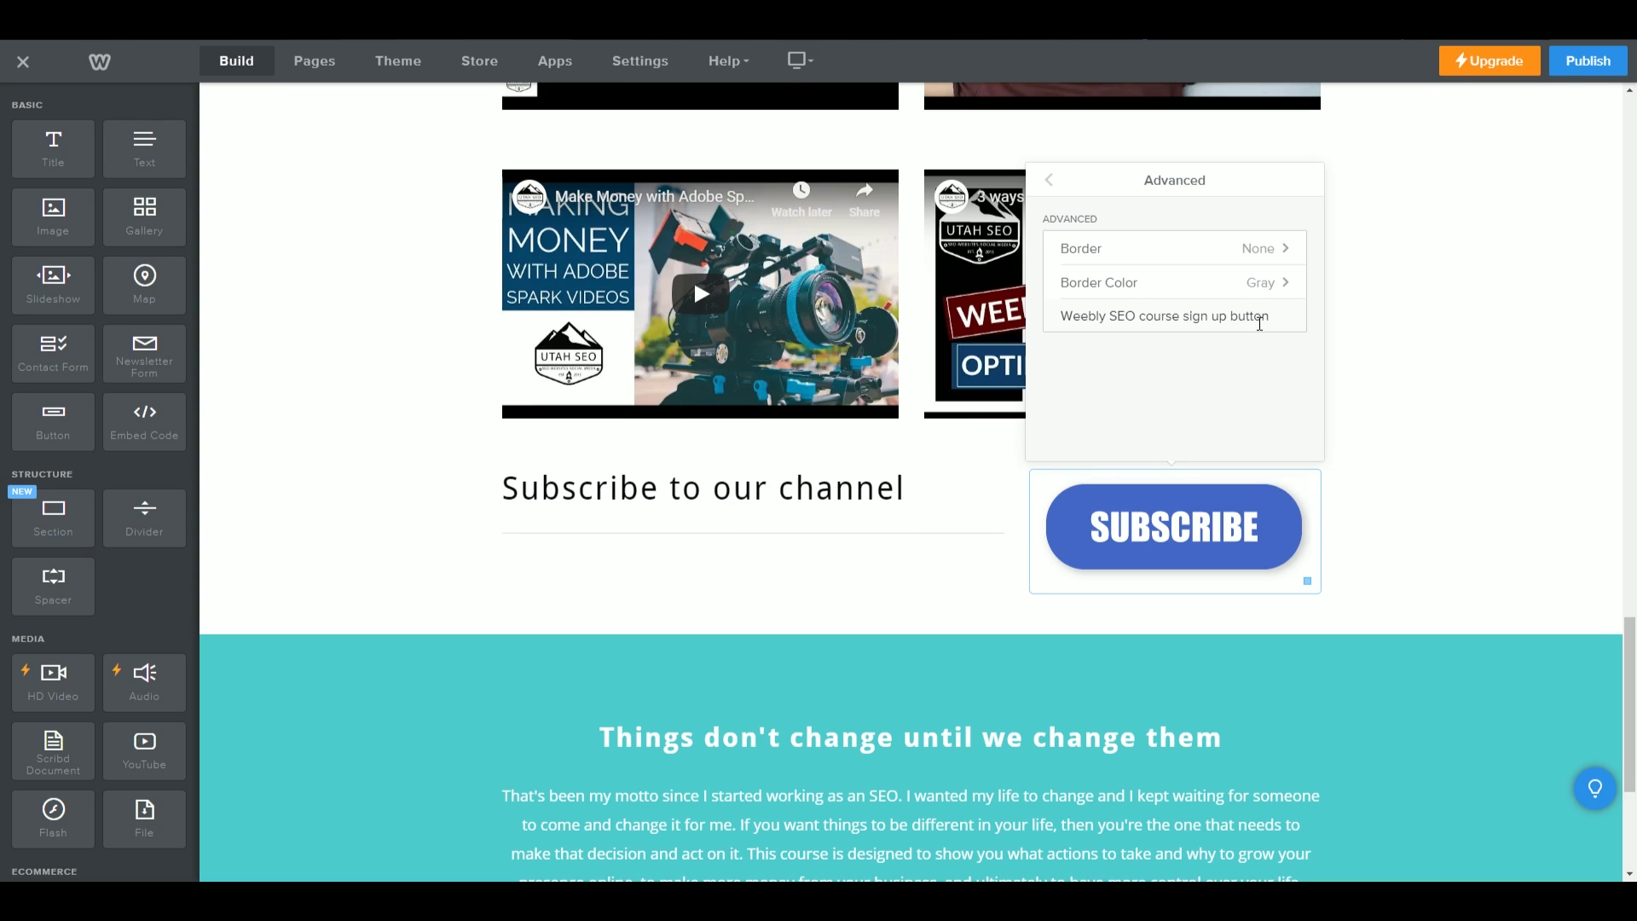
click(1427, 459)
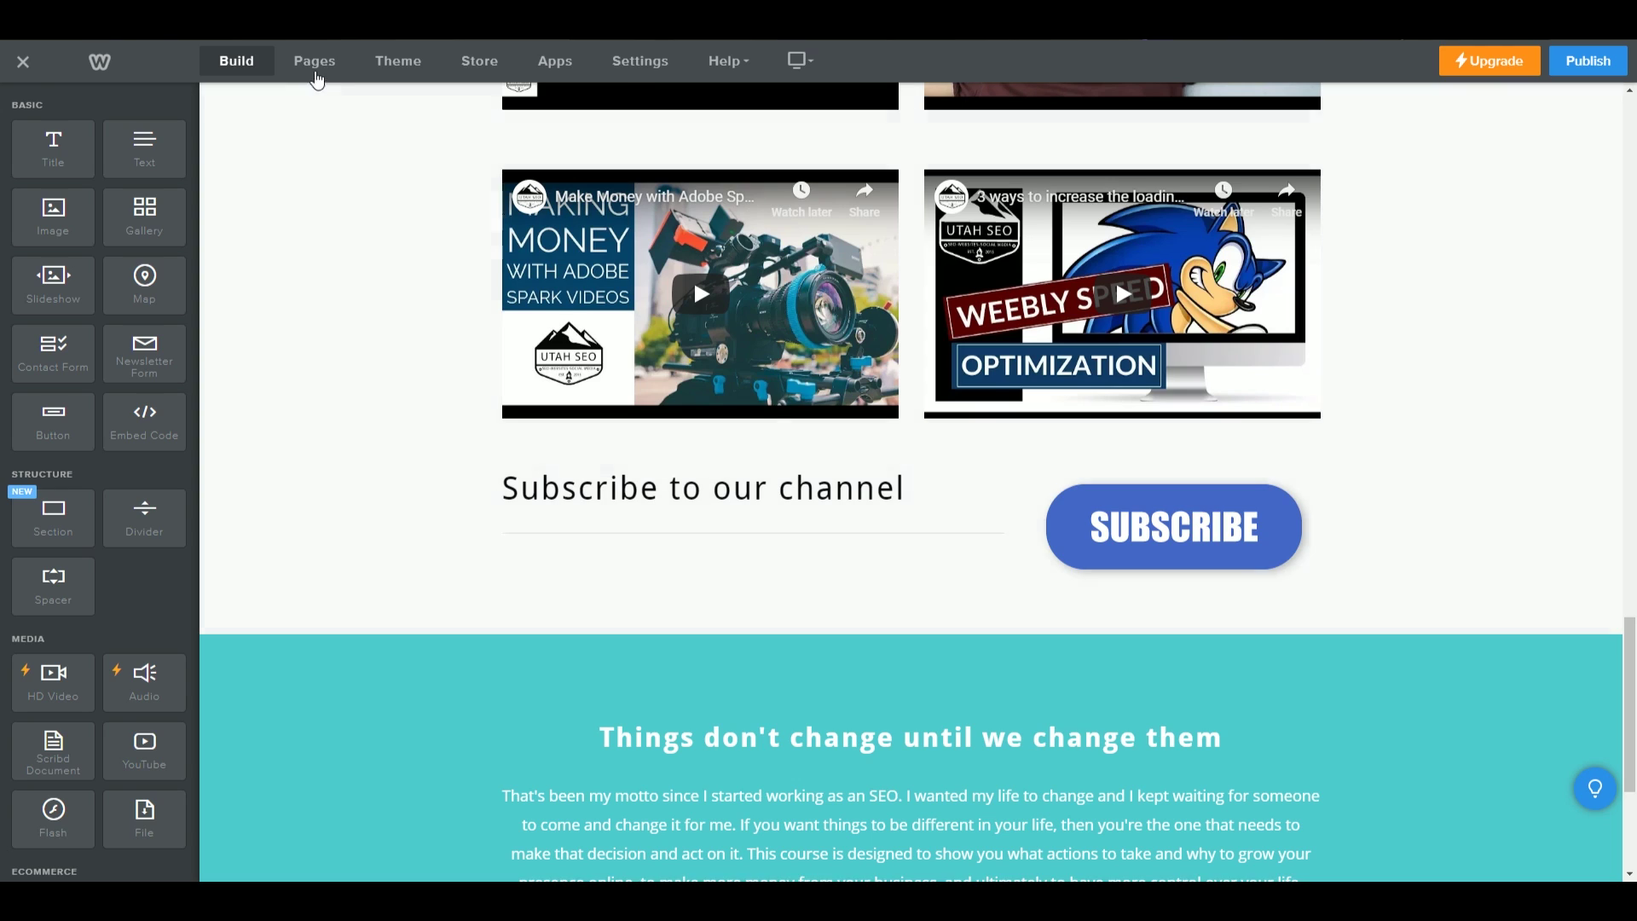
Open the Home page's SEO settings and inspect the full page title.
click(314, 69)
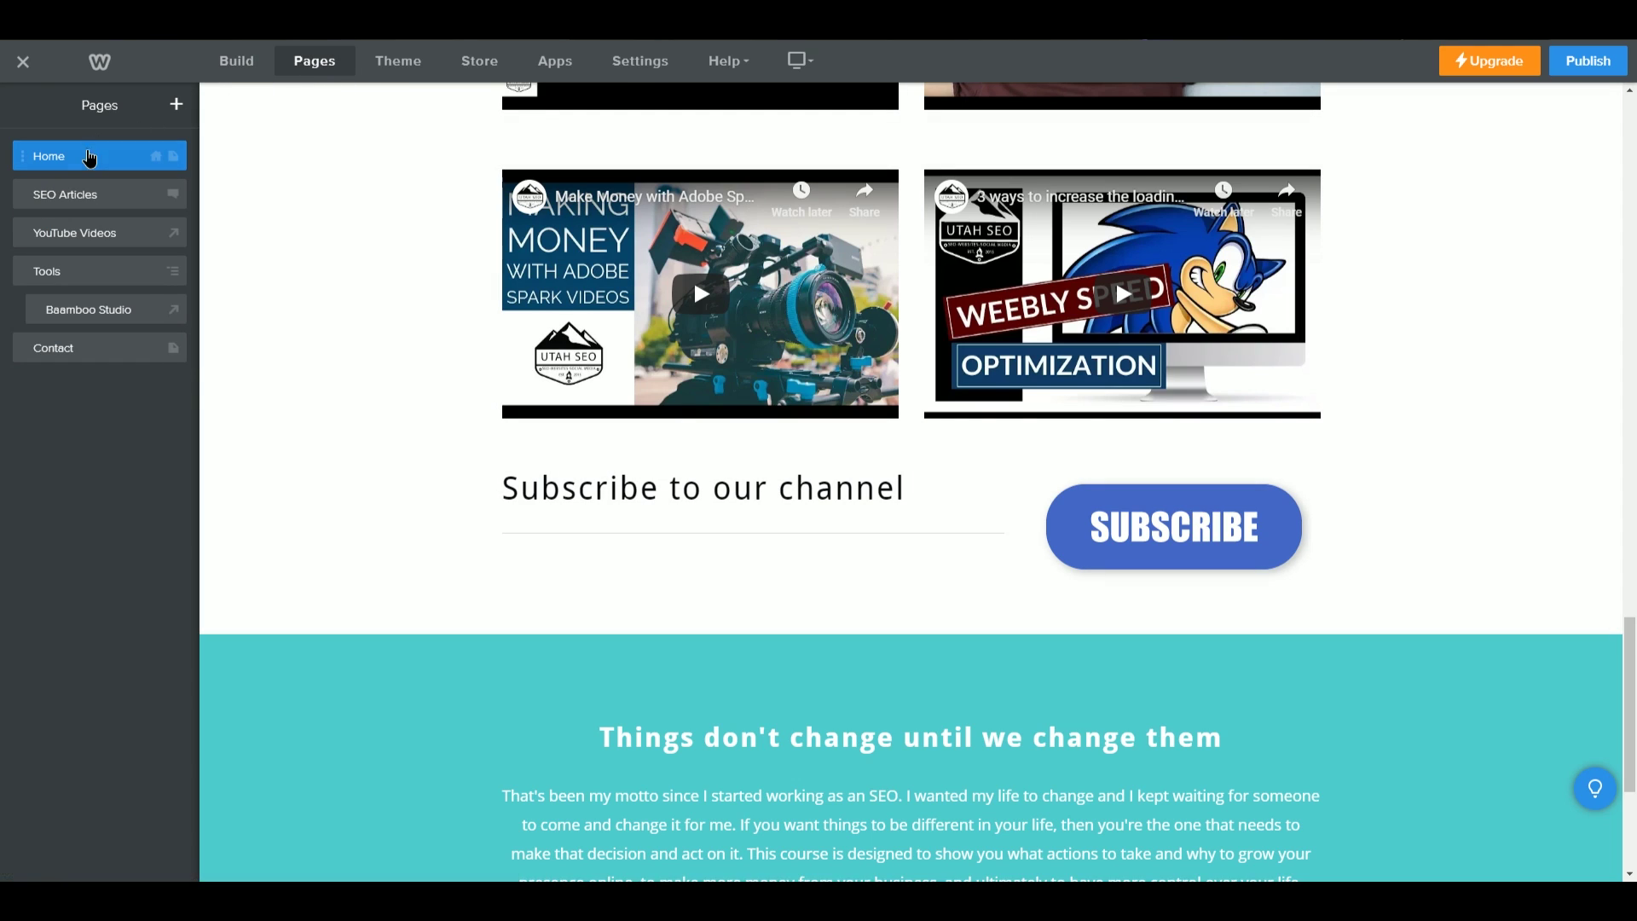
click(91, 154)
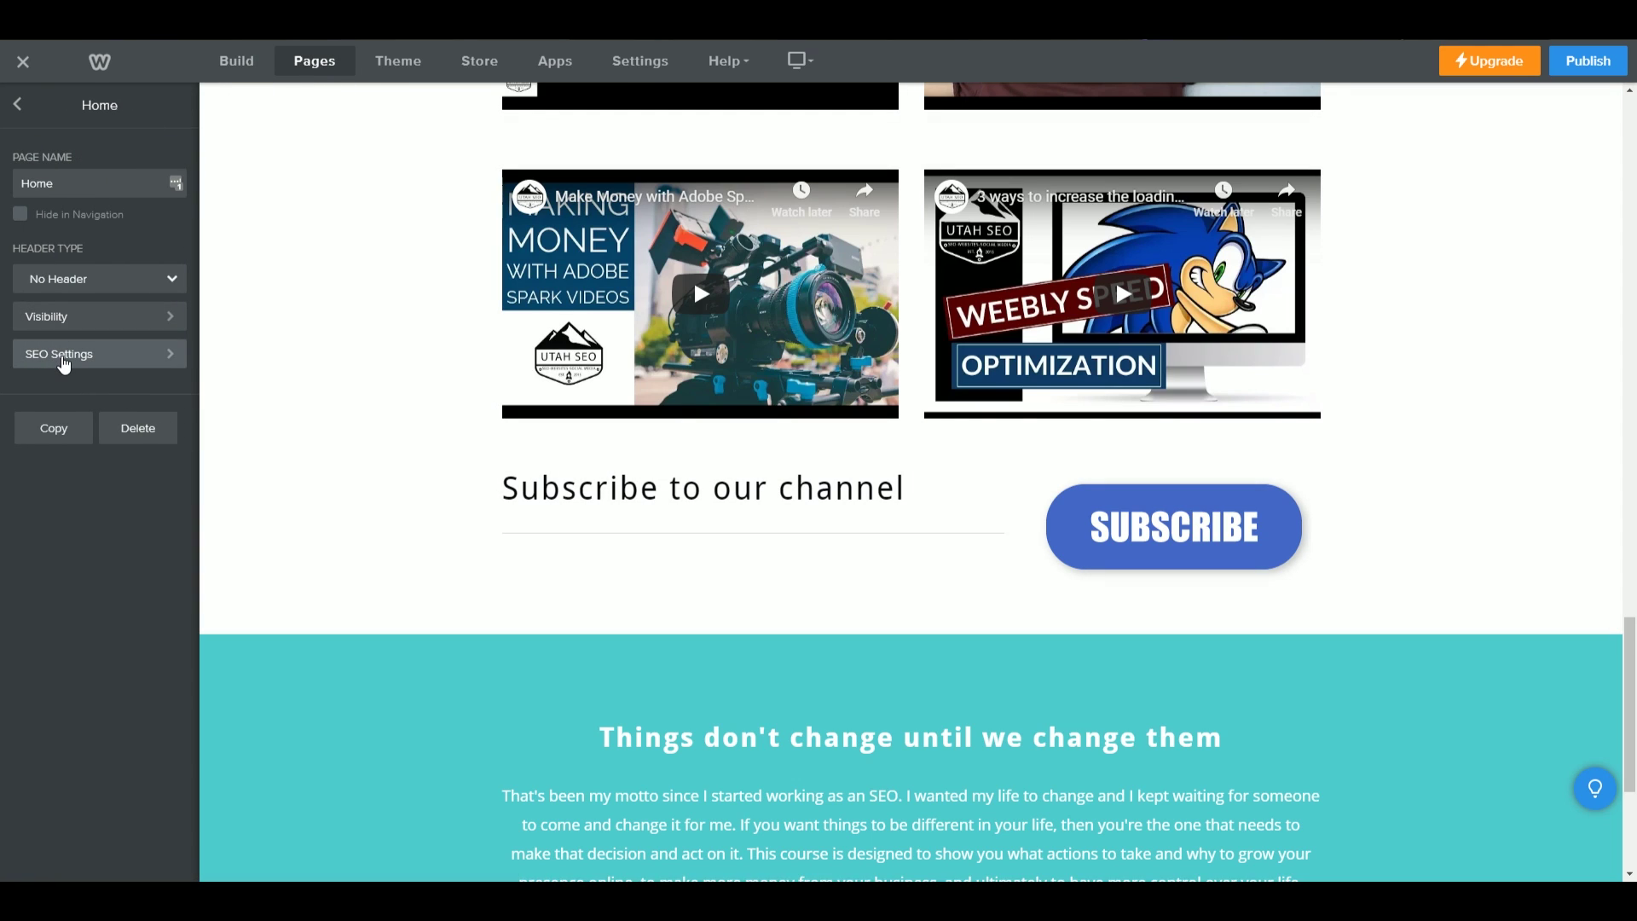
click(64, 362)
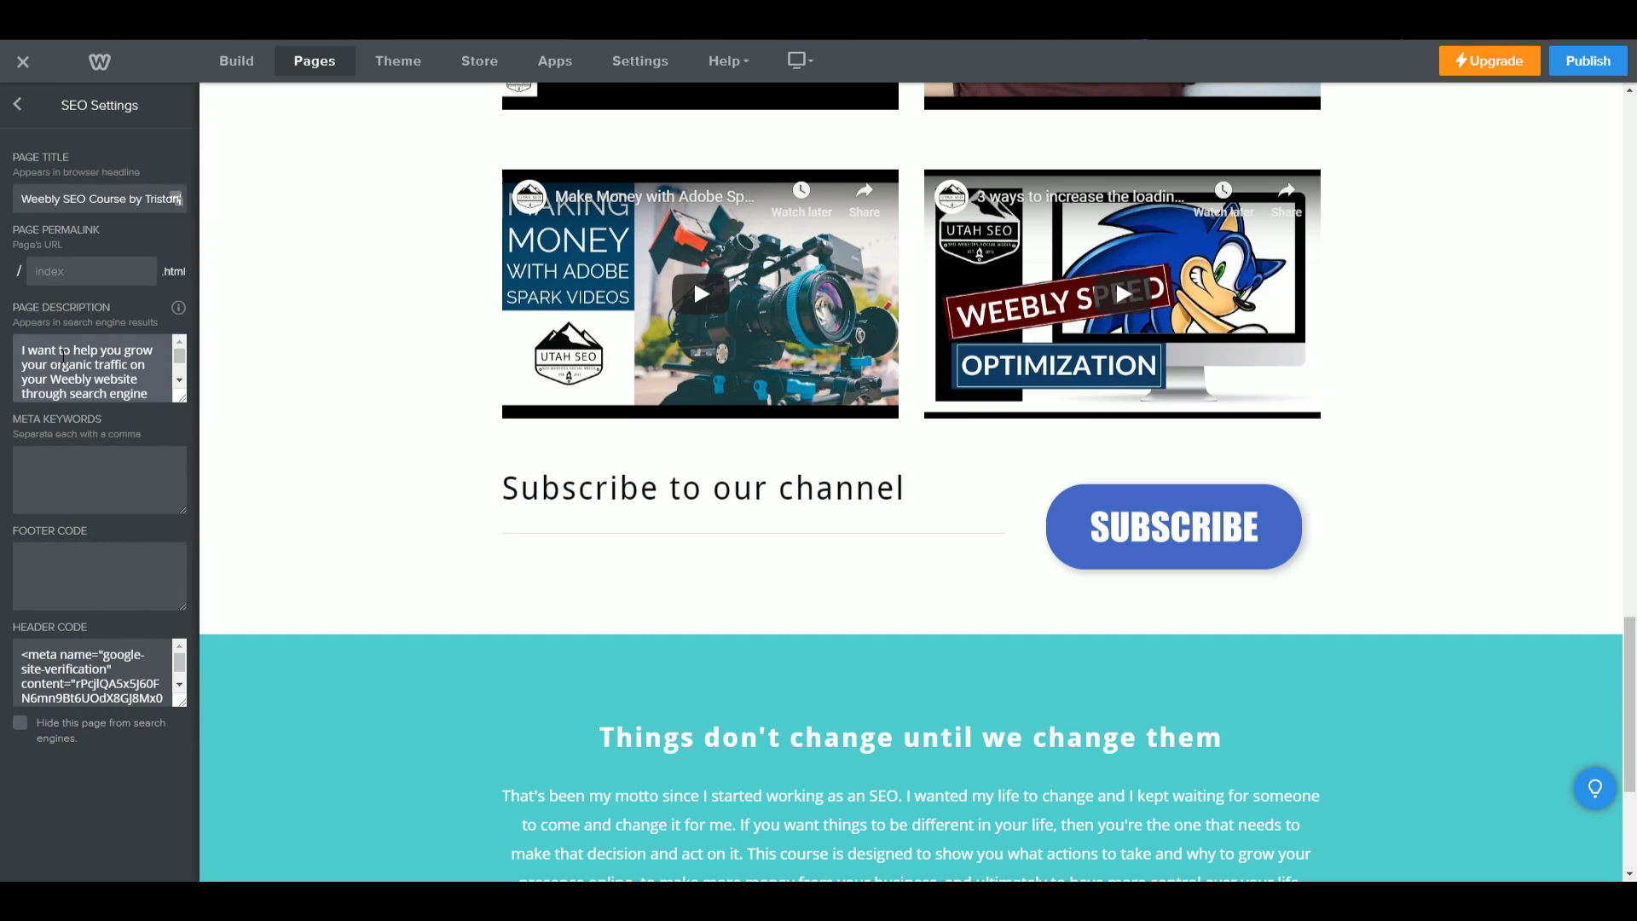
drag(35, 199, 193, 212)
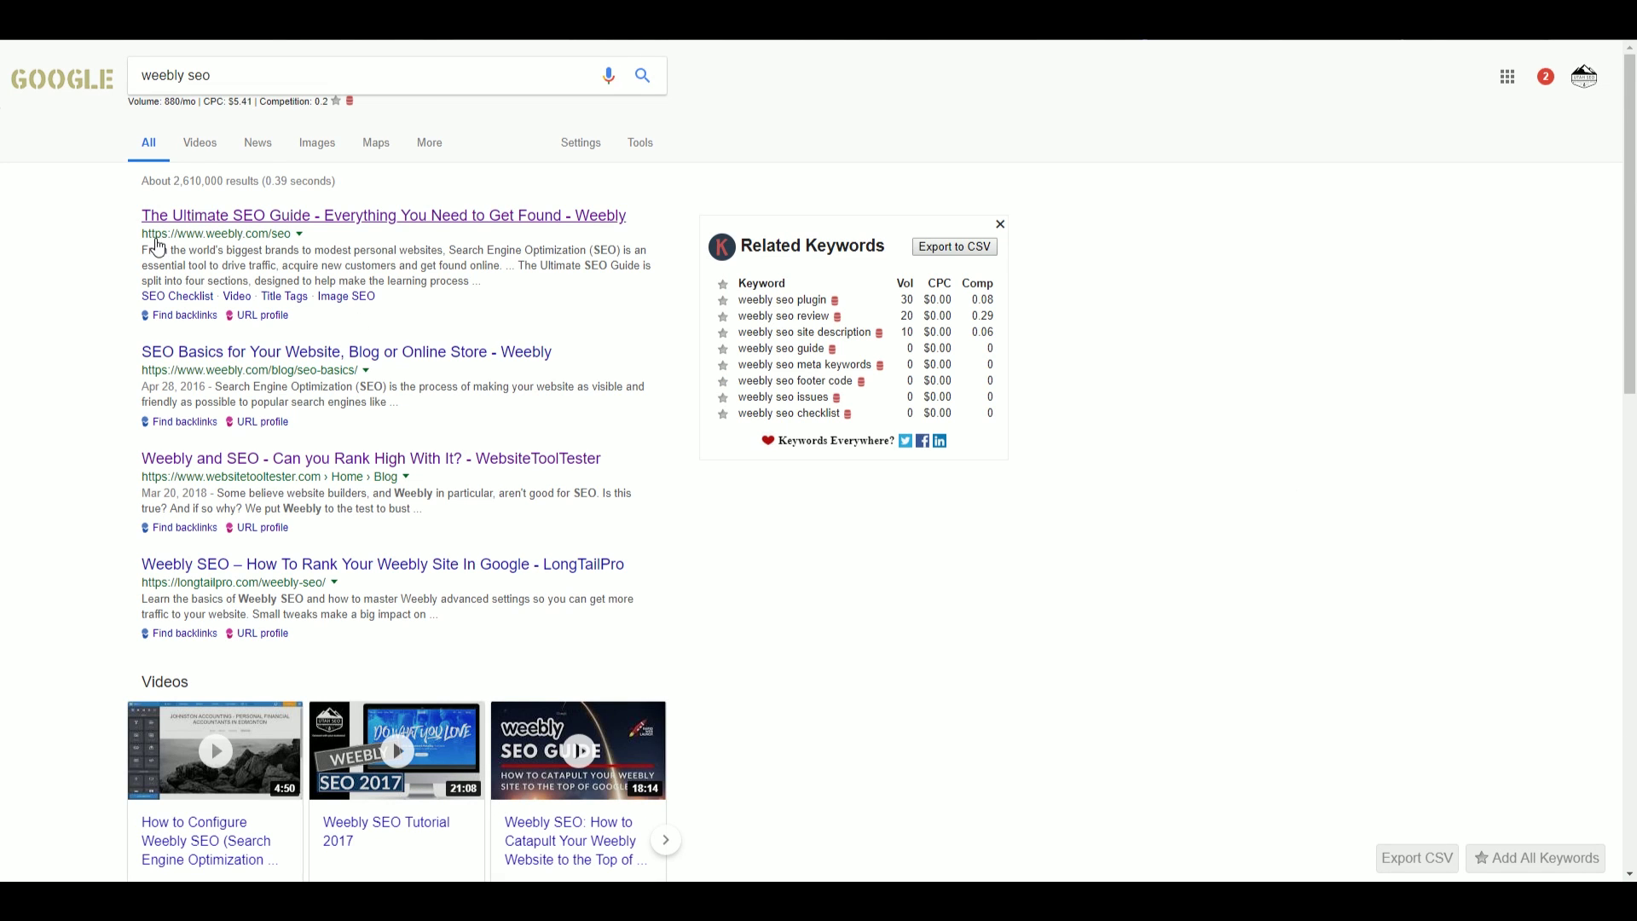
Switch to the Google results for "weebly seo" and examine the description snippet under the first result alongside the other listings.
drag(145, 252, 492, 292)
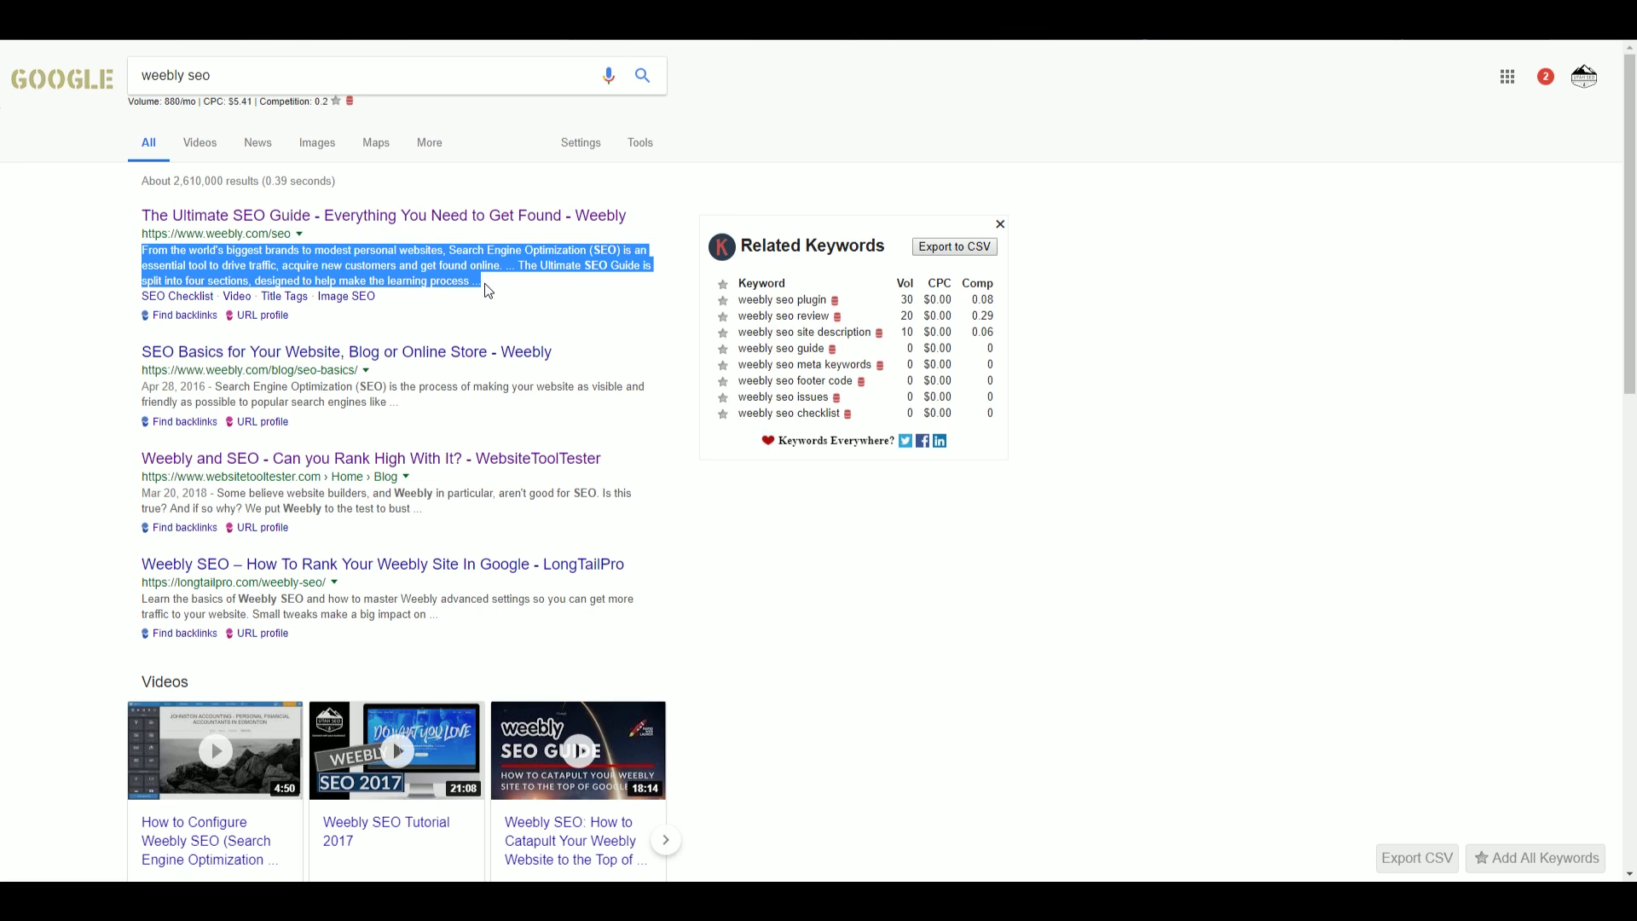
click(7, 313)
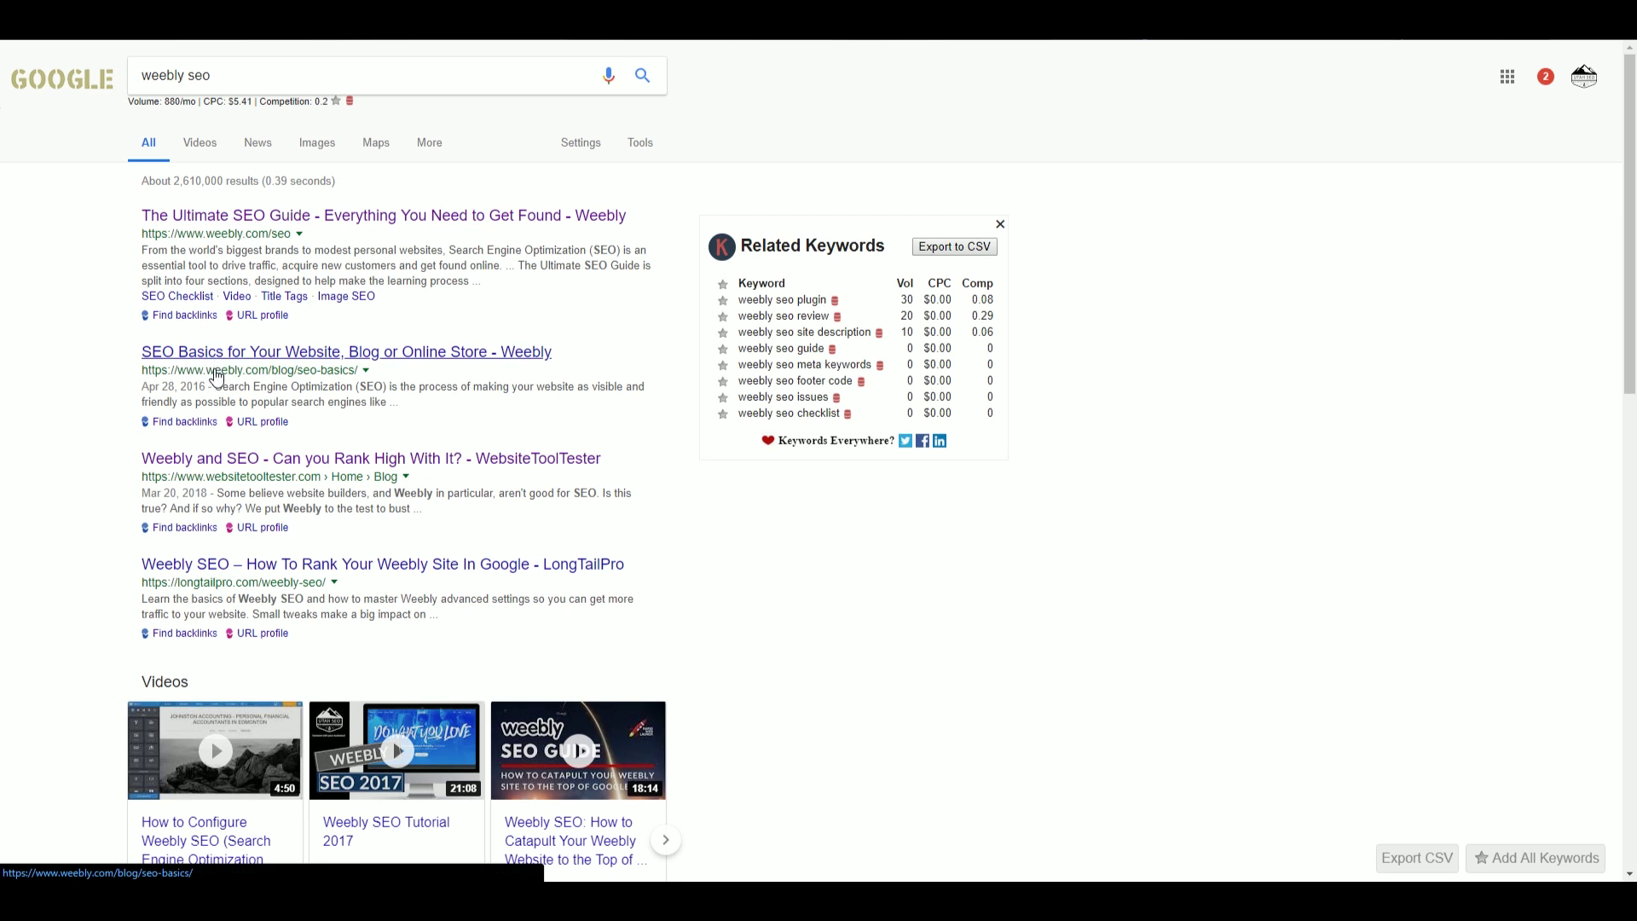
scroll(124, 515, down, 8)
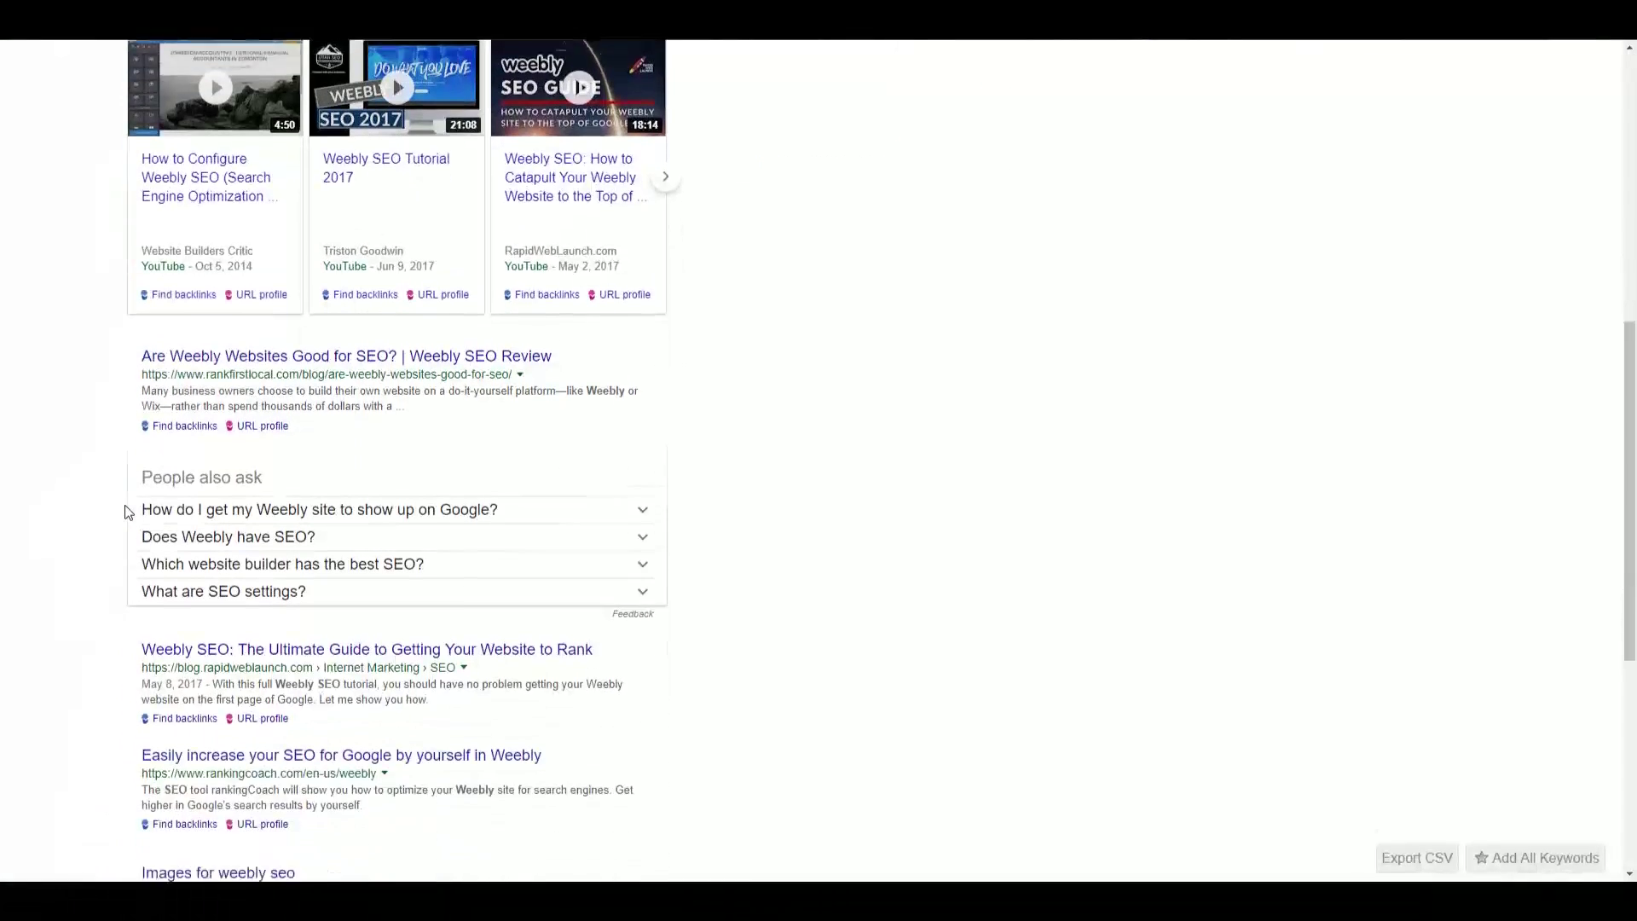
scroll(126, 505, up, 8)
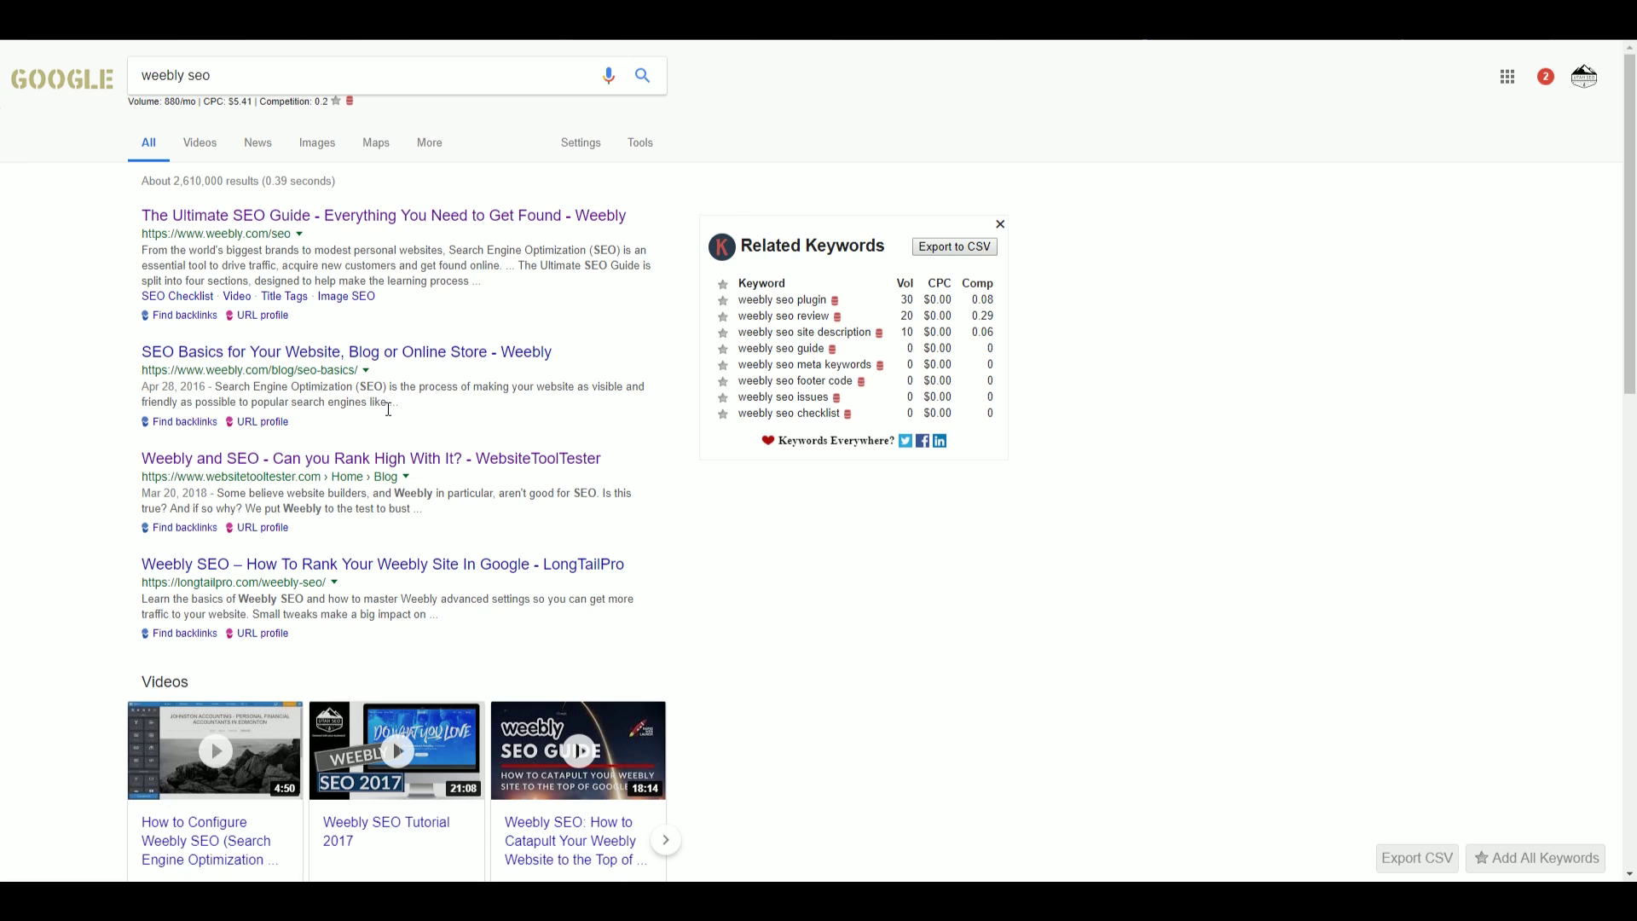
drag(144, 254, 474, 281)
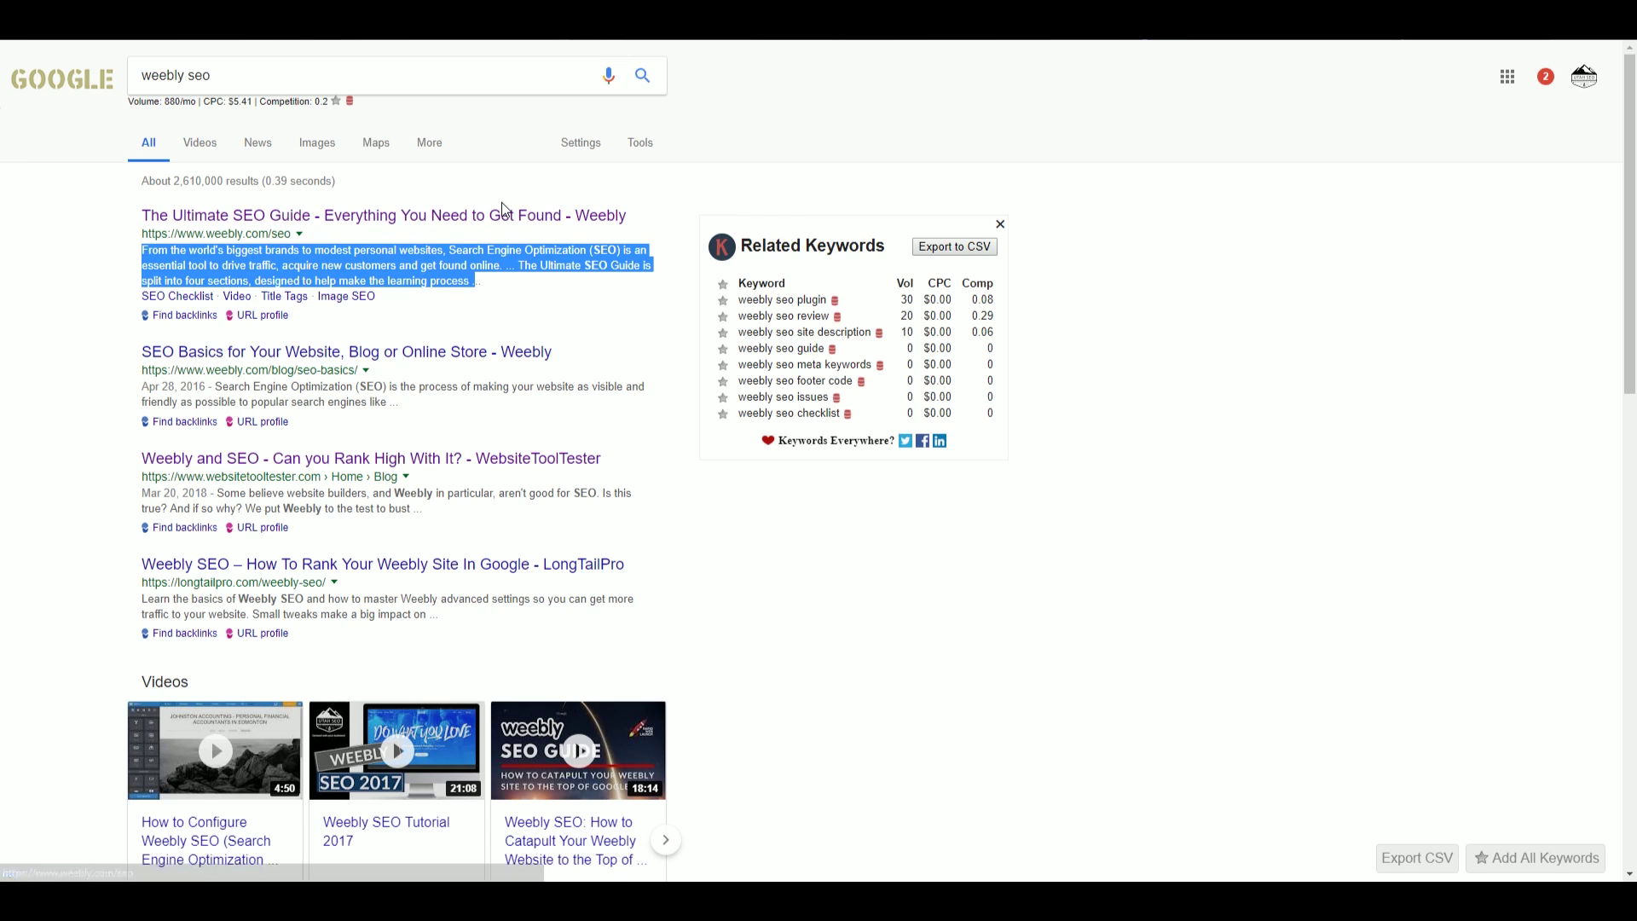
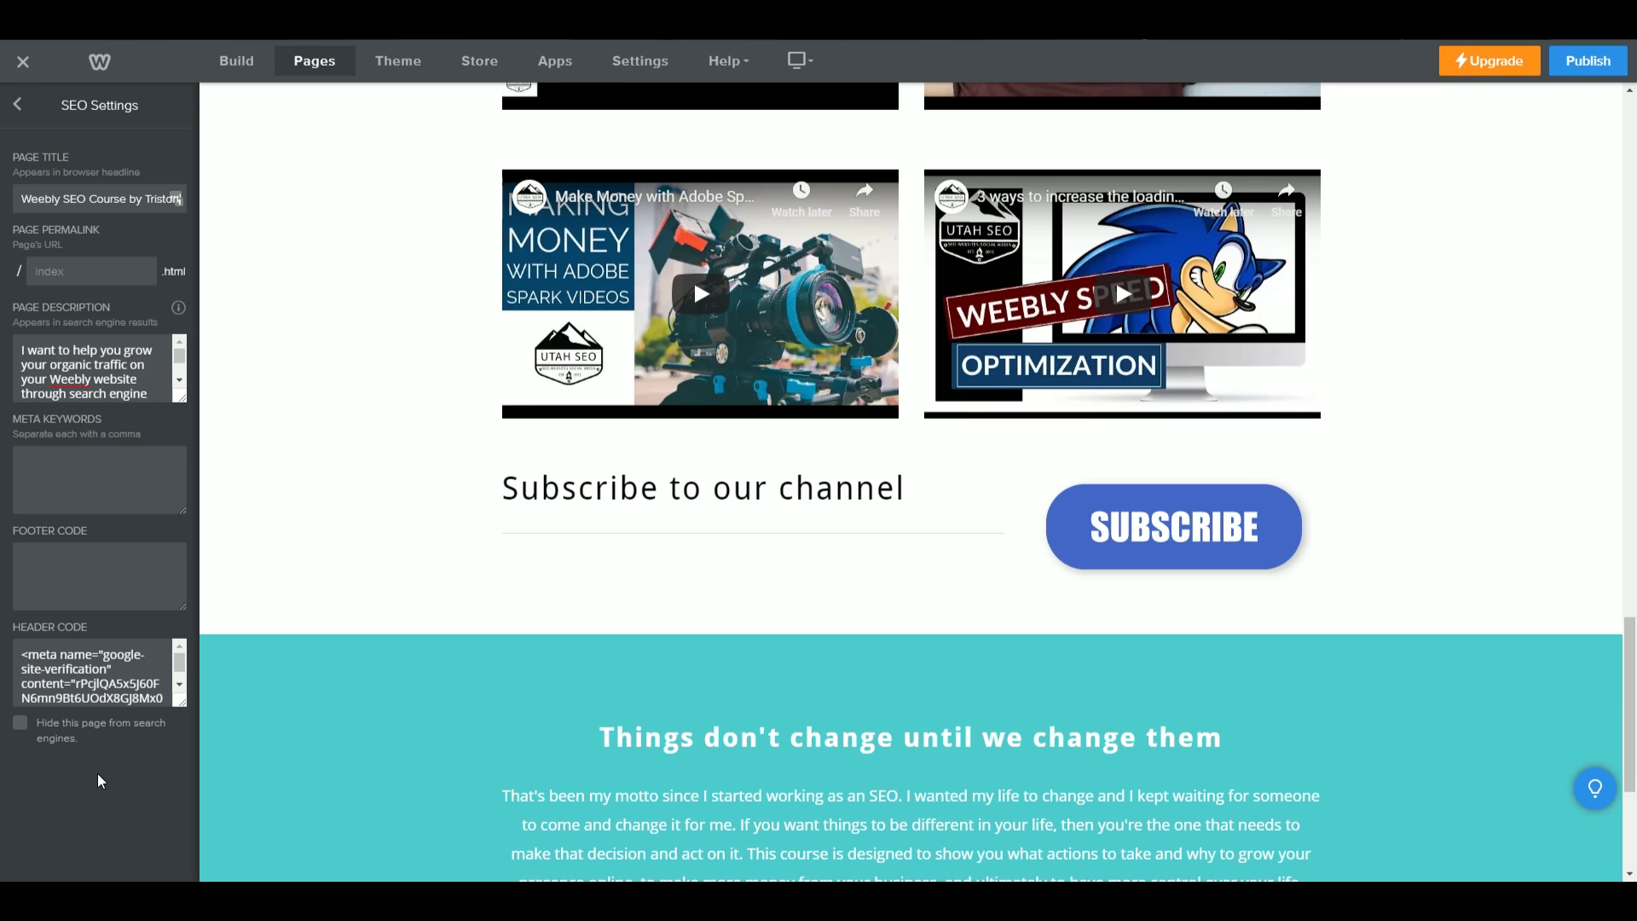
Return to the Weebly editor and review the site-wide SEO settings, from the site description to the 301 redirects.
click(660, 66)
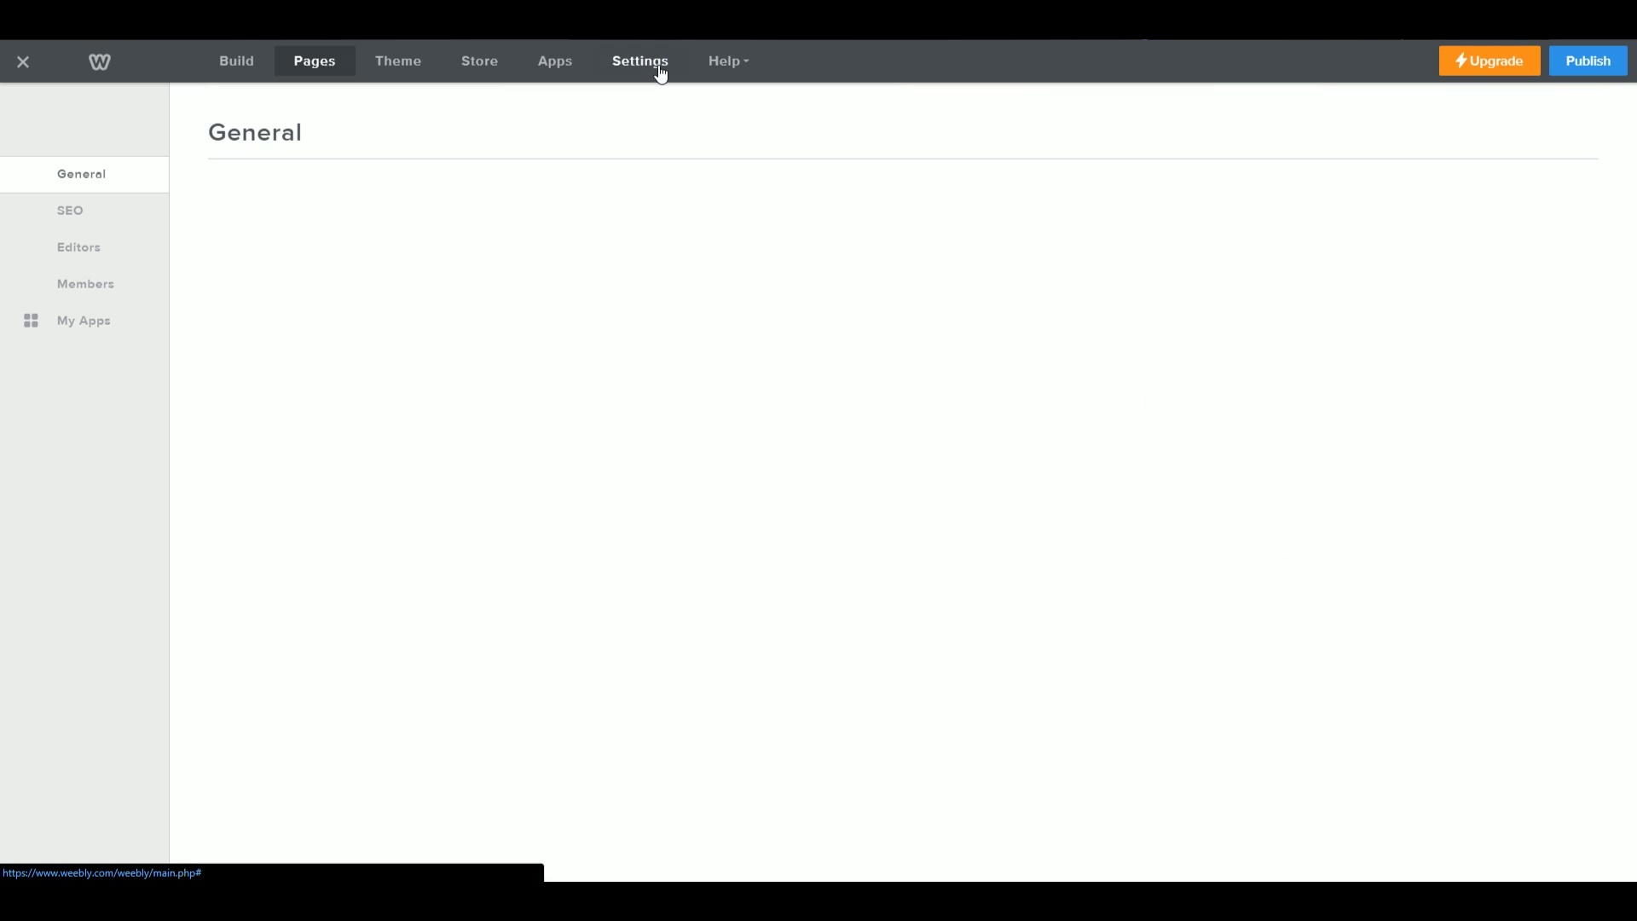
click(106, 224)
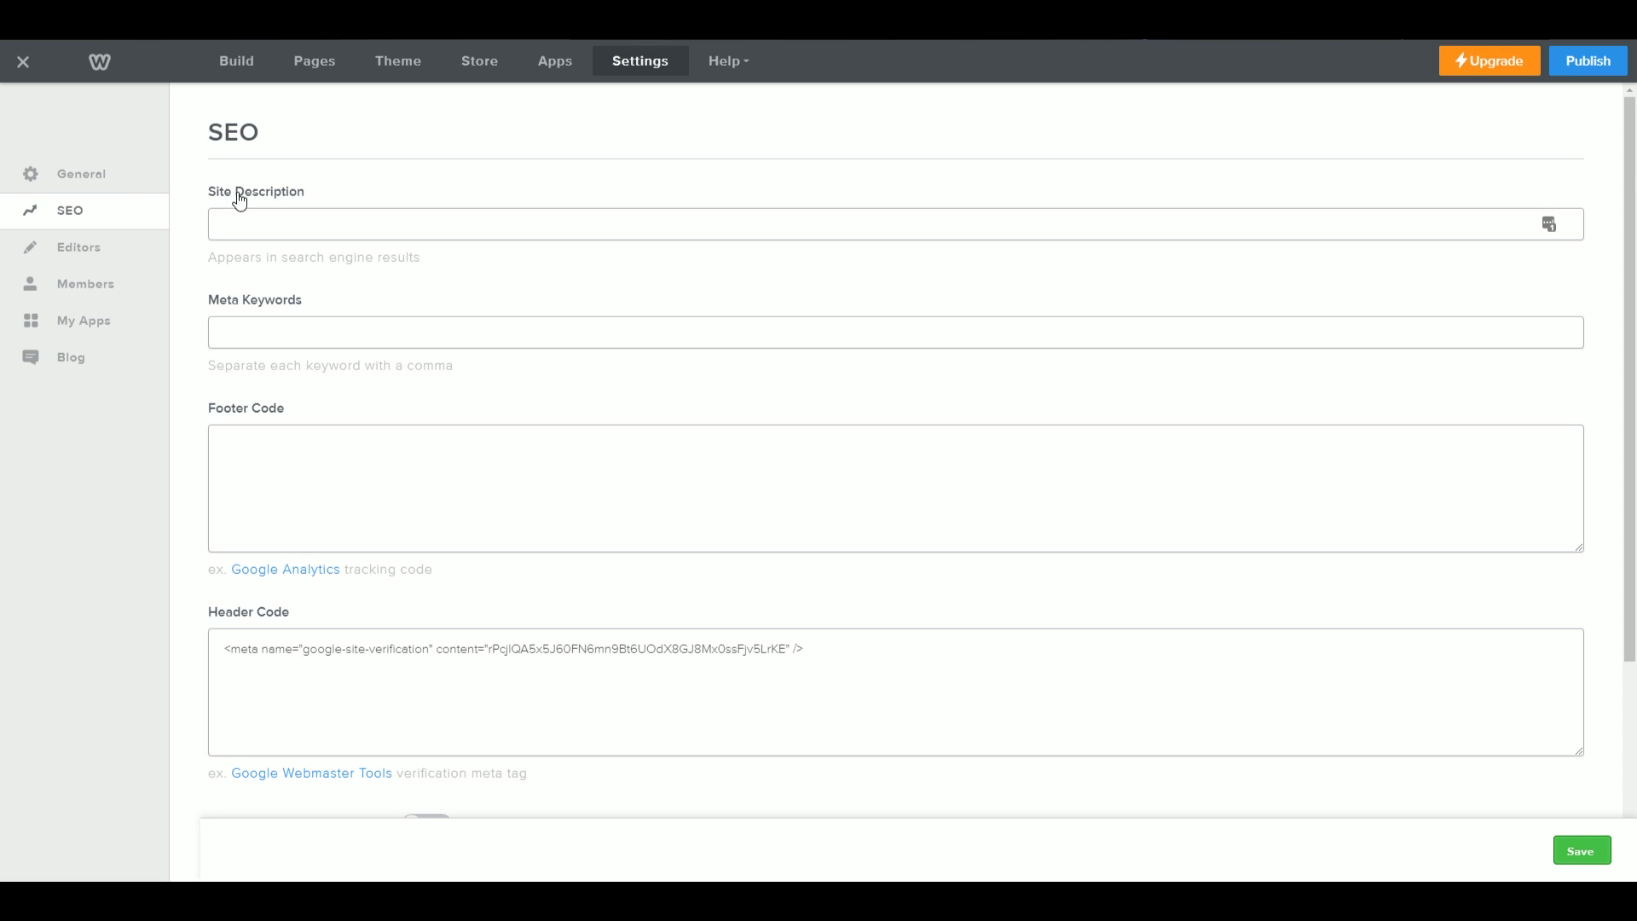
scroll(497, 443, down, 2)
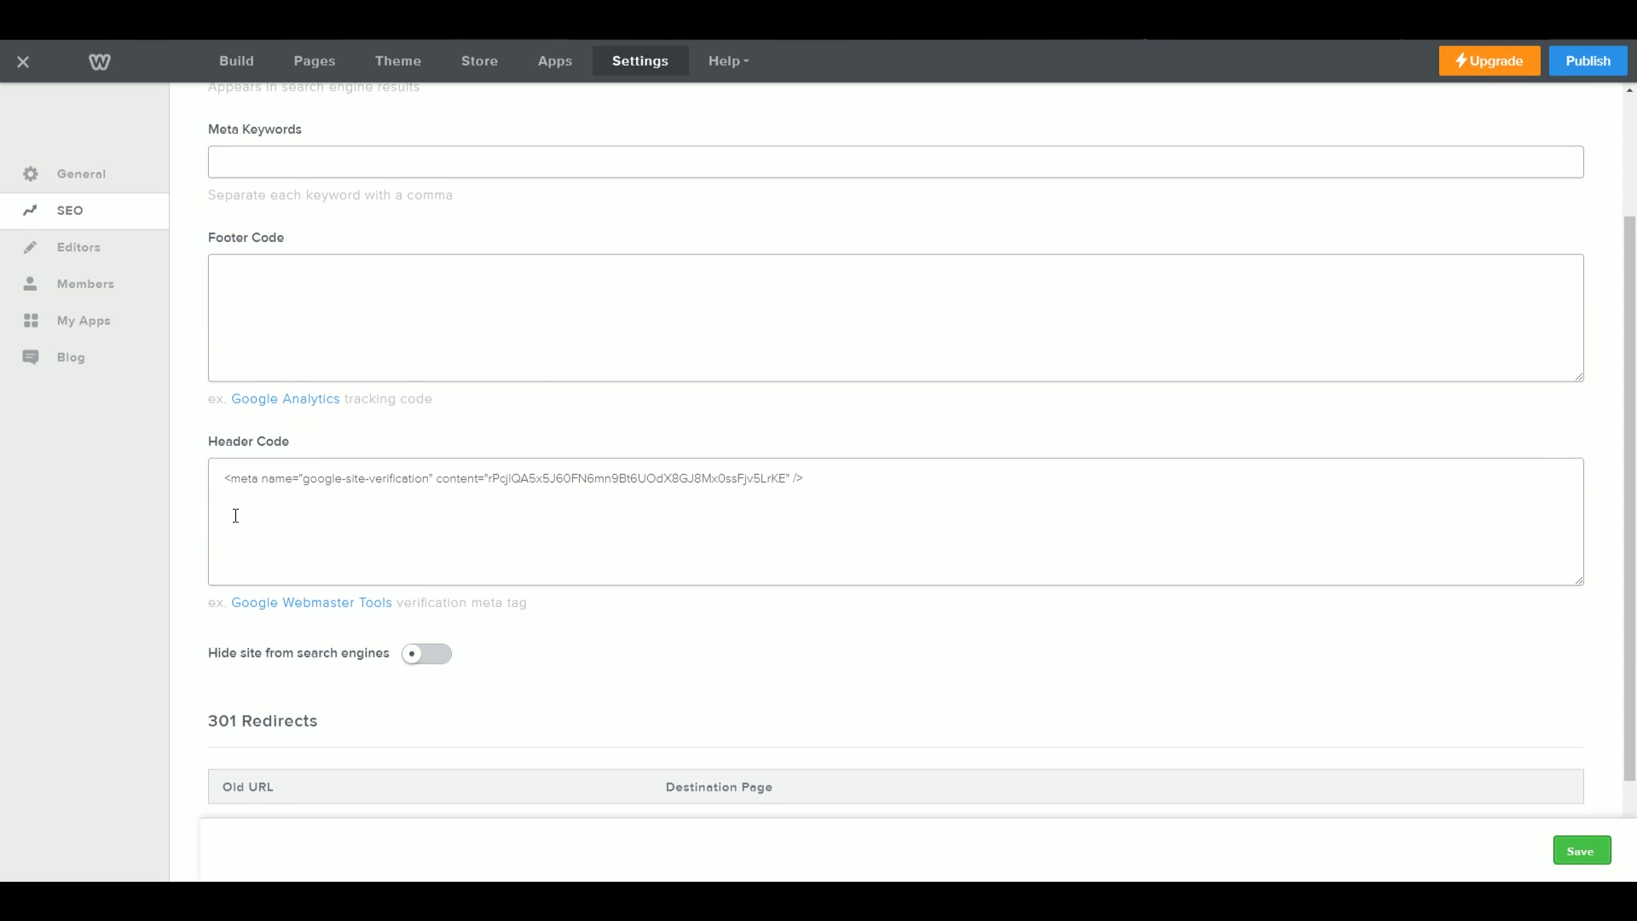
Review the option to hide the site from search engines and the Google verification meta tag in the header code.
scroll(567, 522, down, 2)
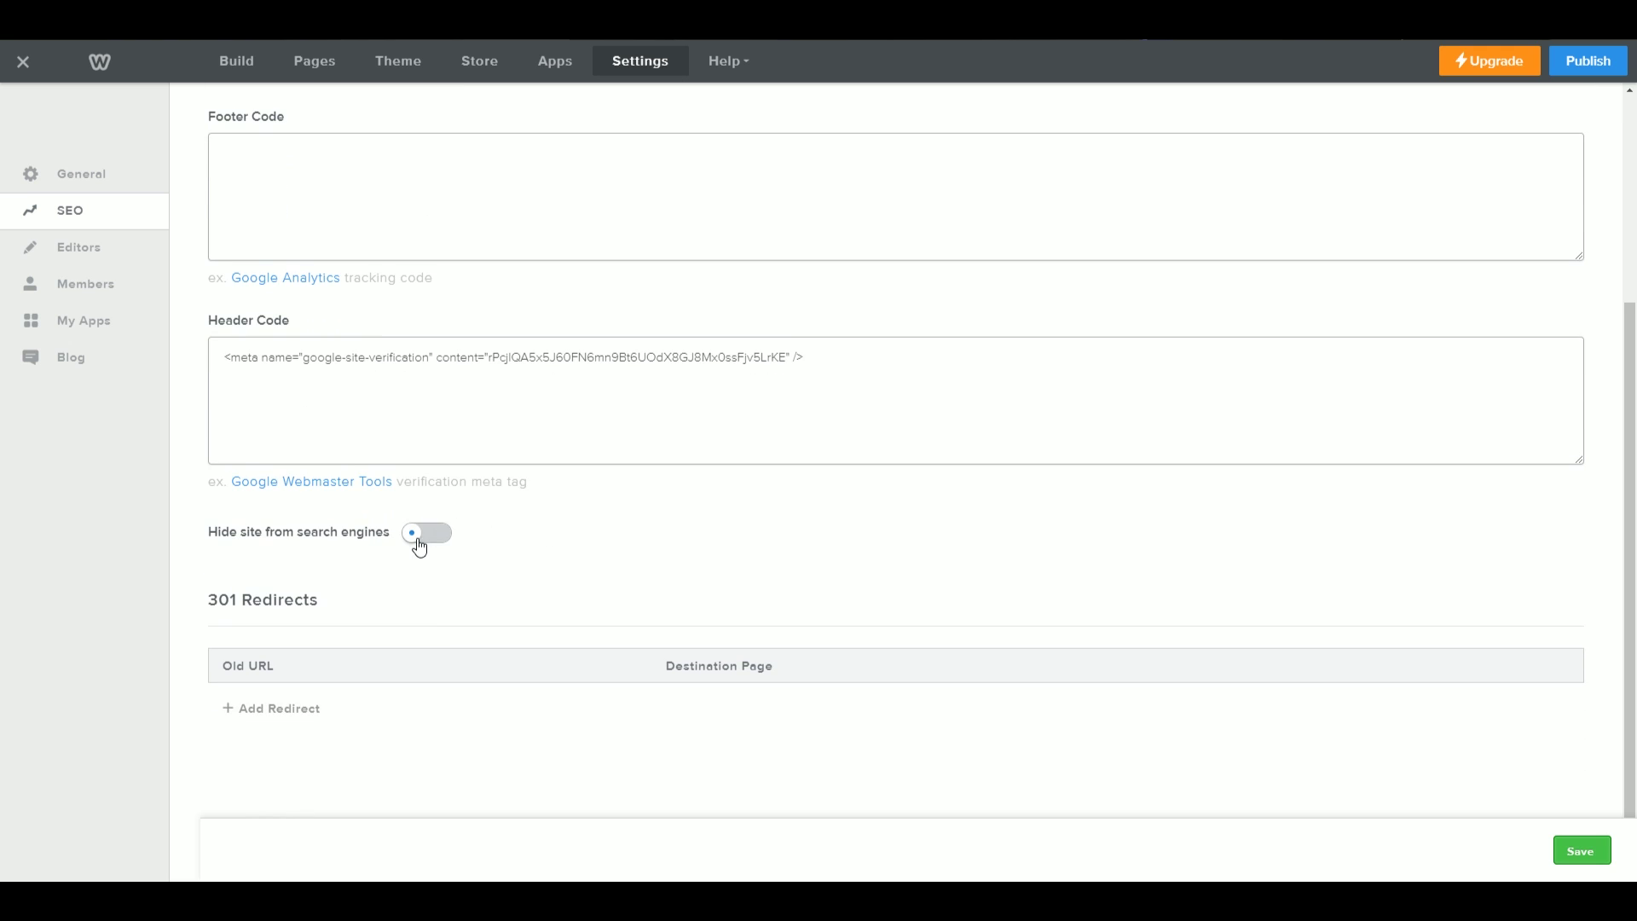
scroll(420, 547, up, 4)
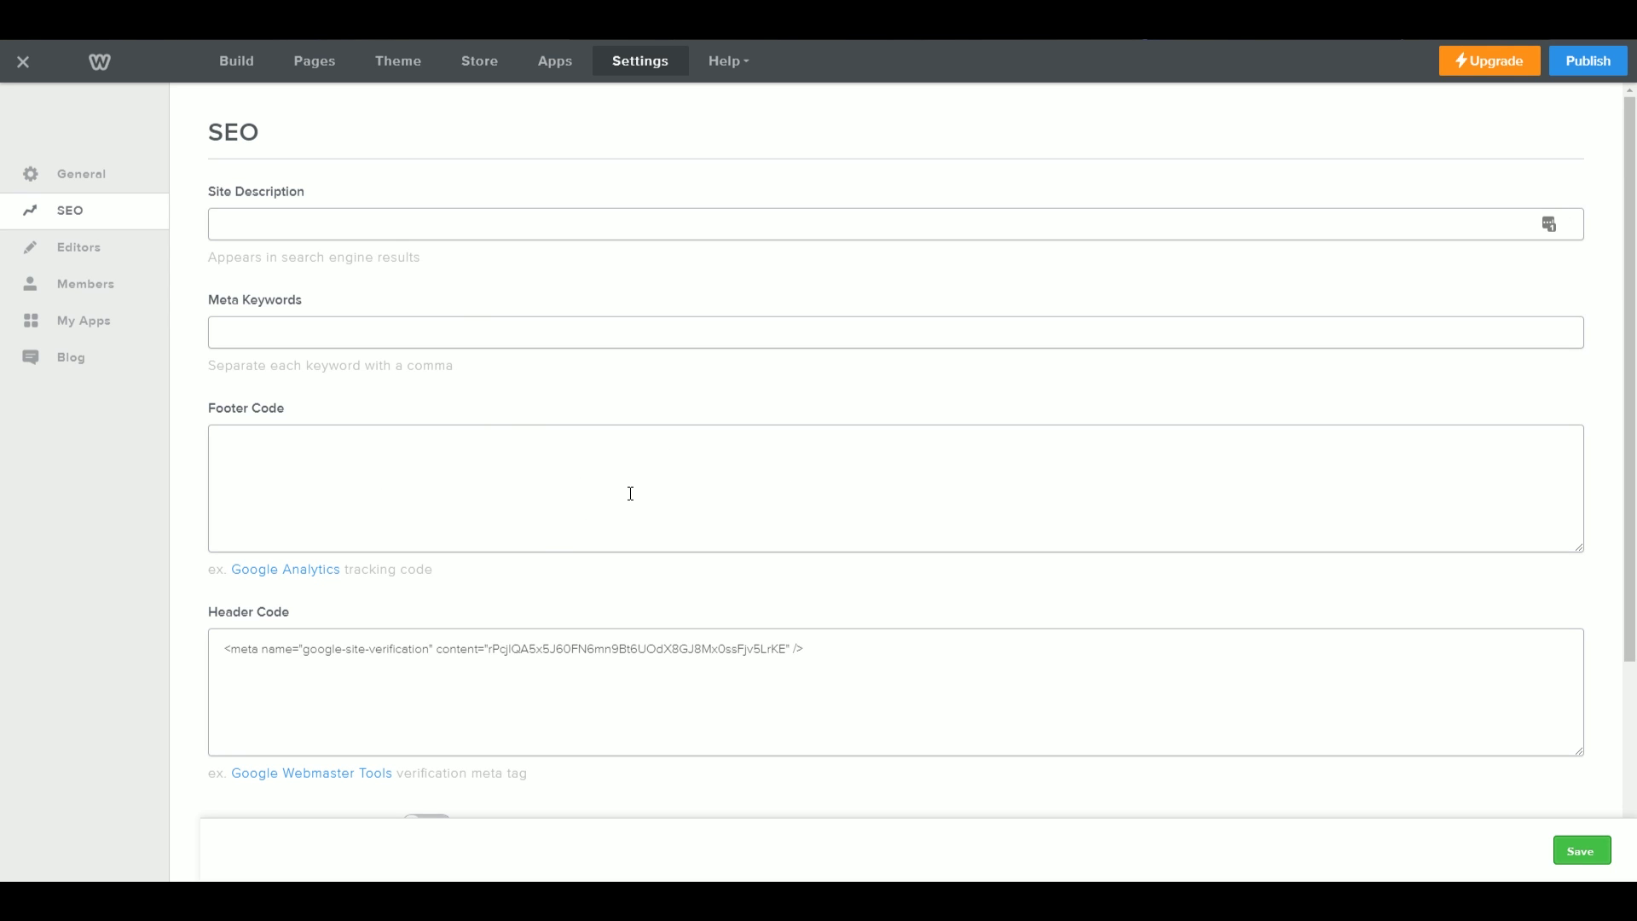
scroll(631, 494, down, 2)
drag(767, 480, 273, 480)
click(307, 504)
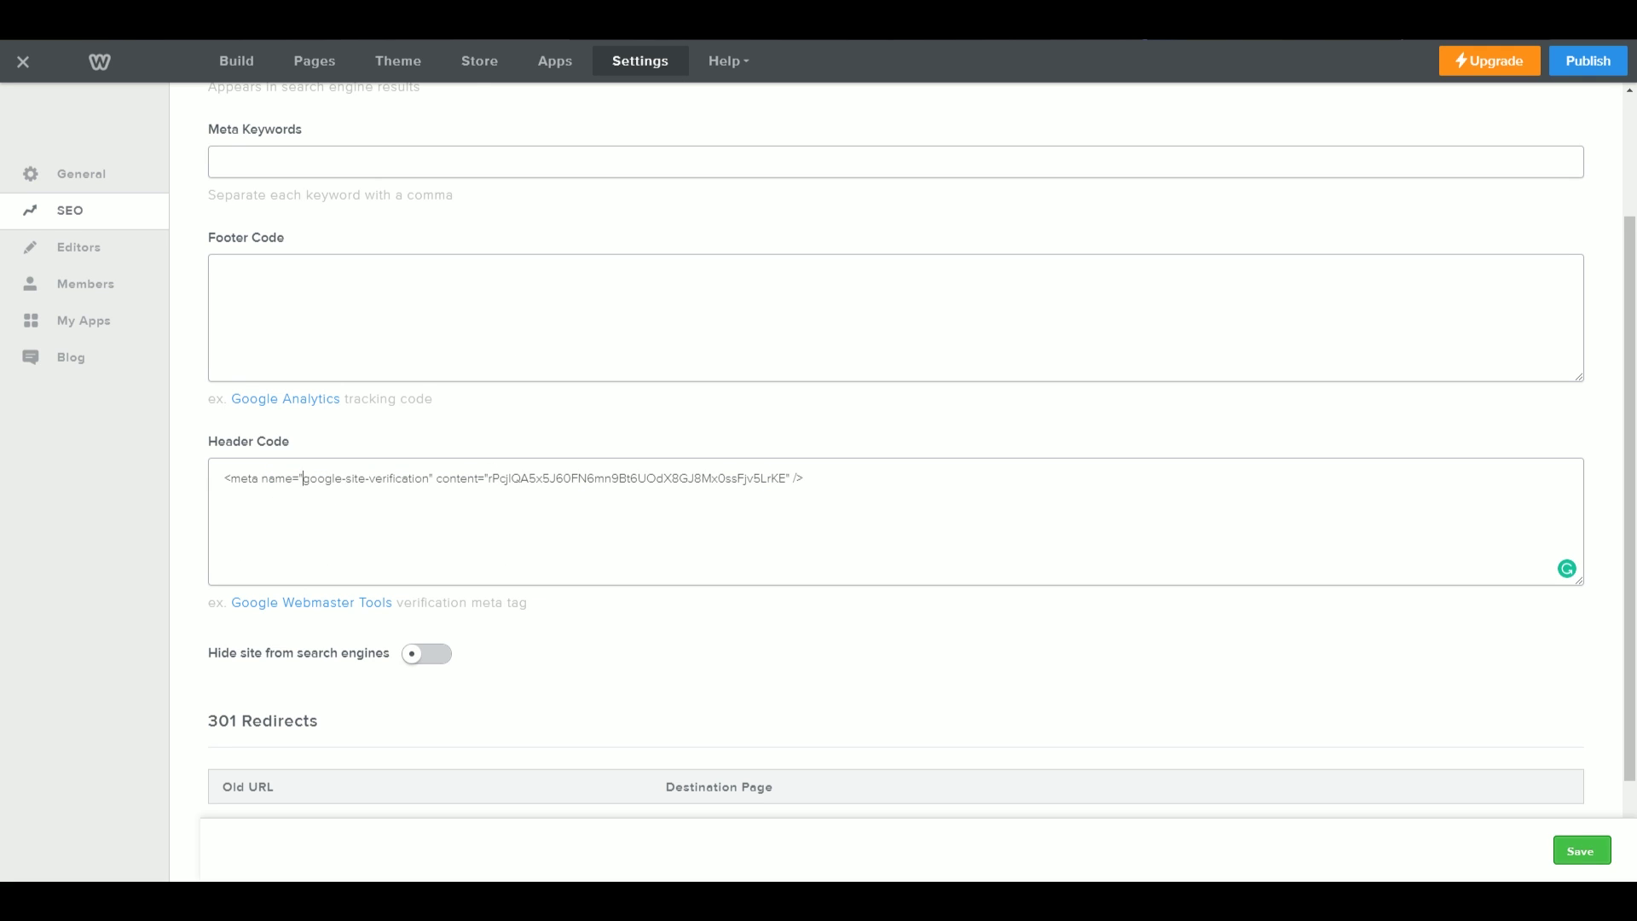
scroll(1520, 827, down, 1)
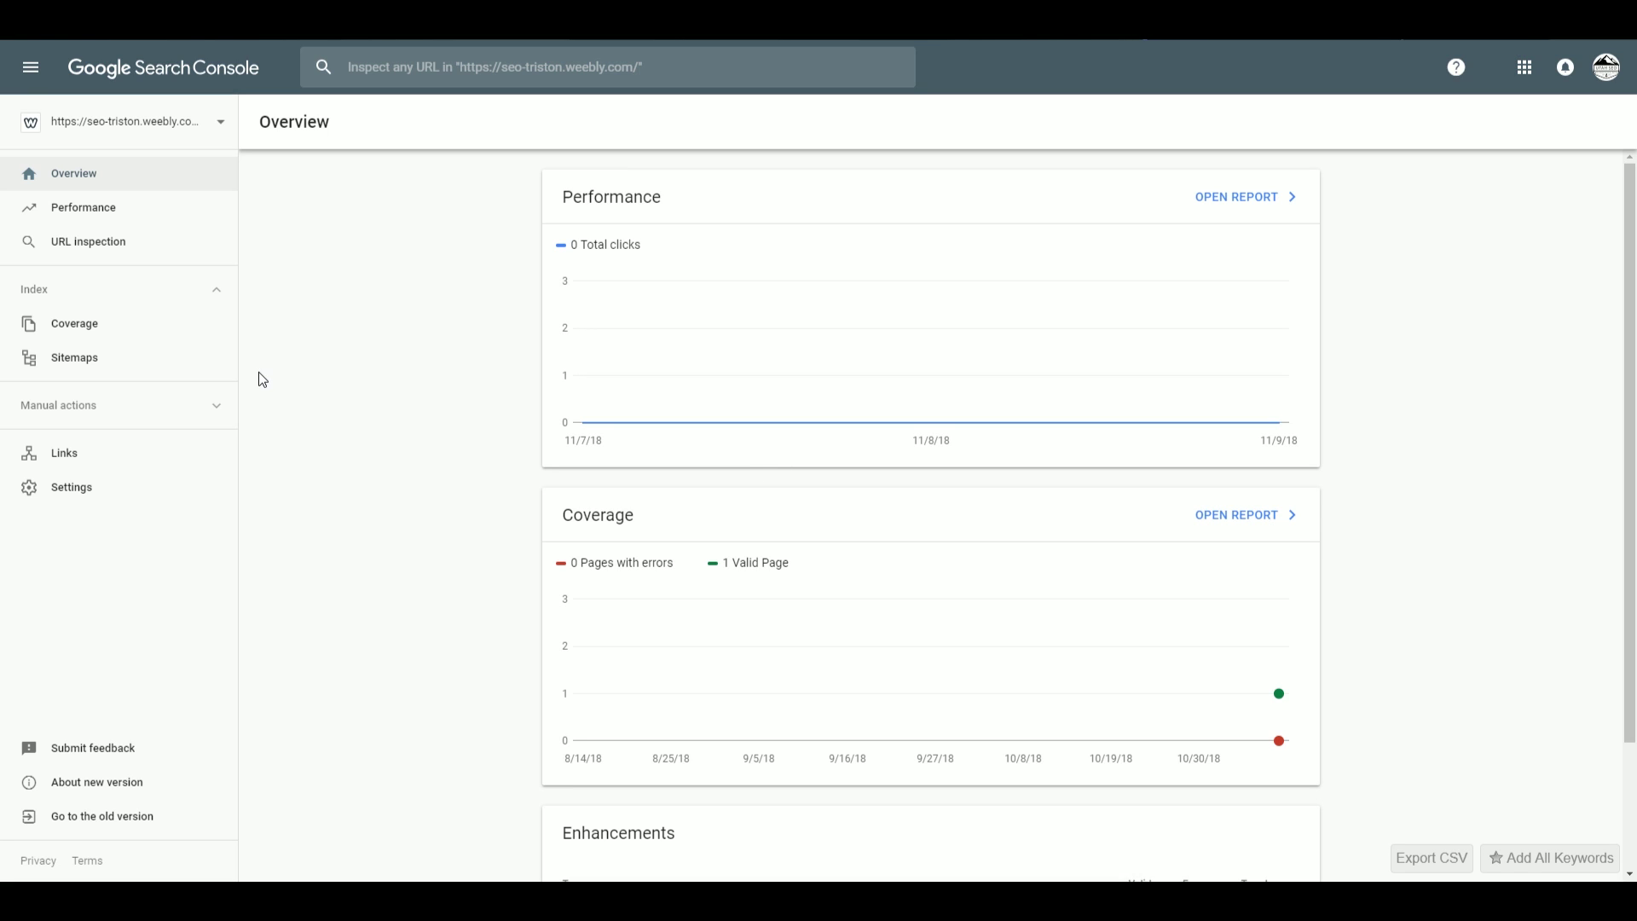
Switch to Google Search Console and submit sitemap.xml as a new sitemap for the Weebly site.
click(89, 372)
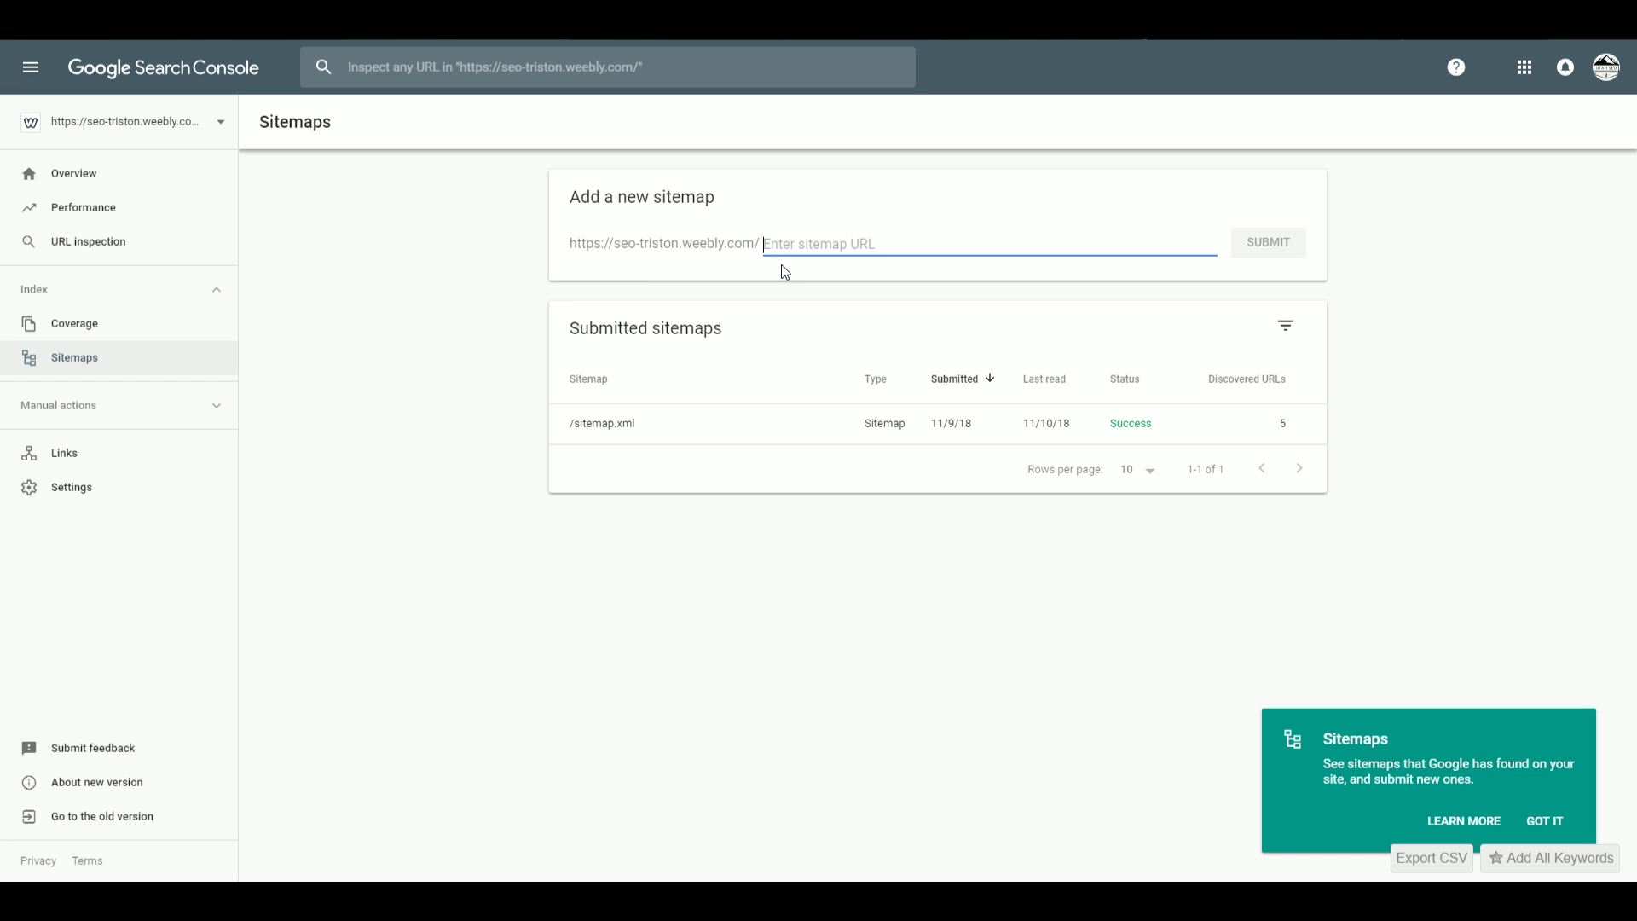
text(sitemap)
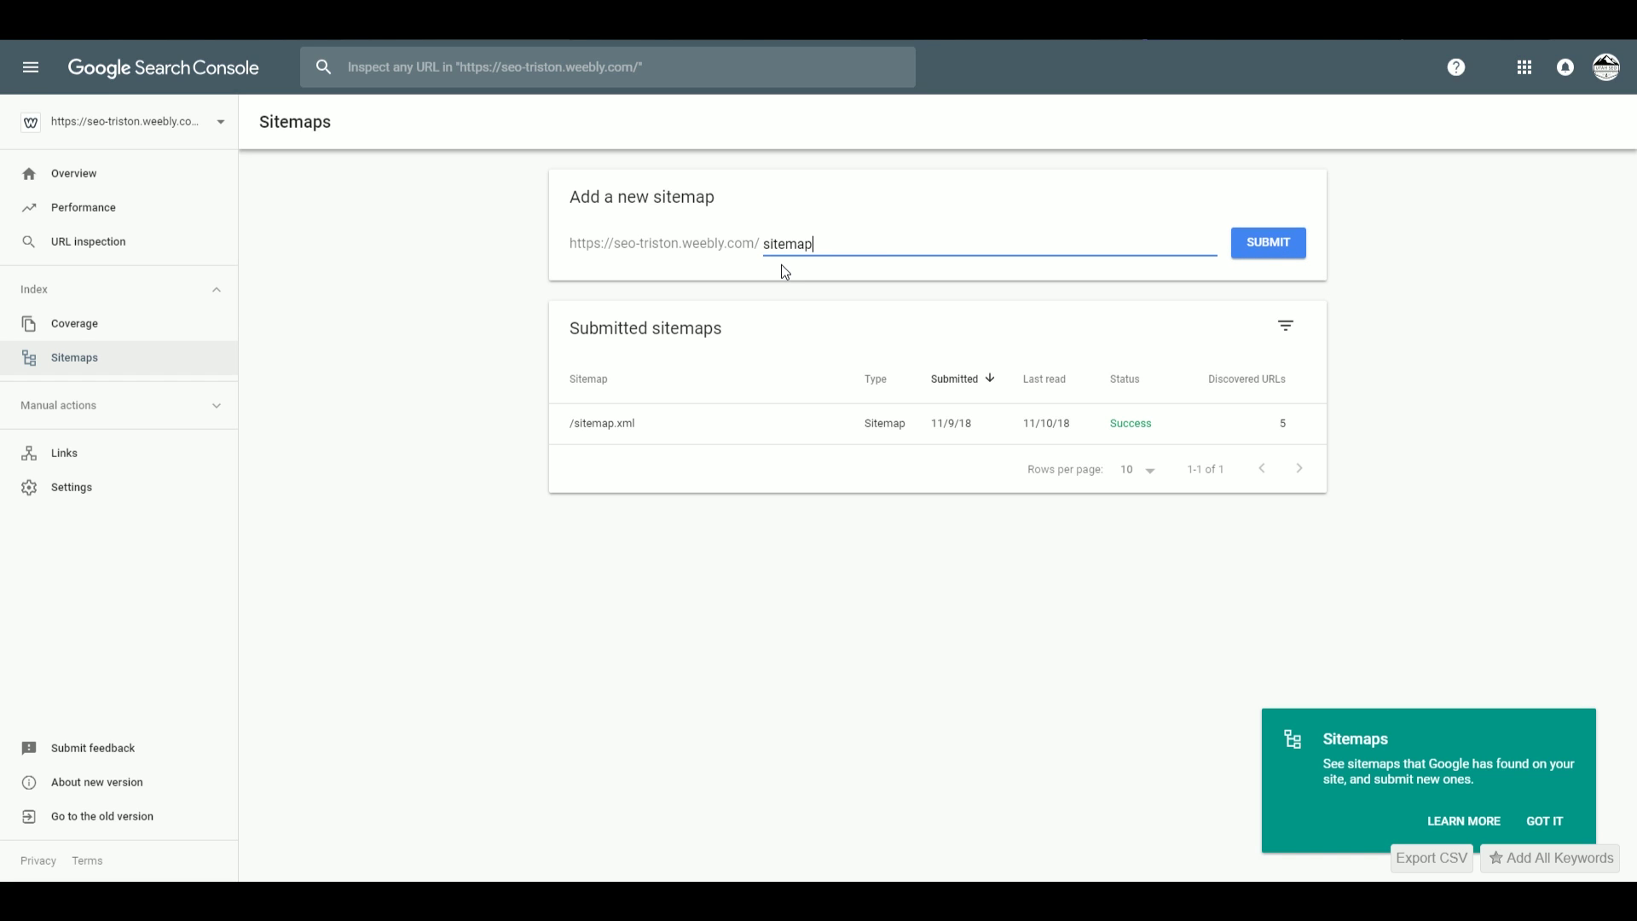
text(.xml)
click(1252, 254)
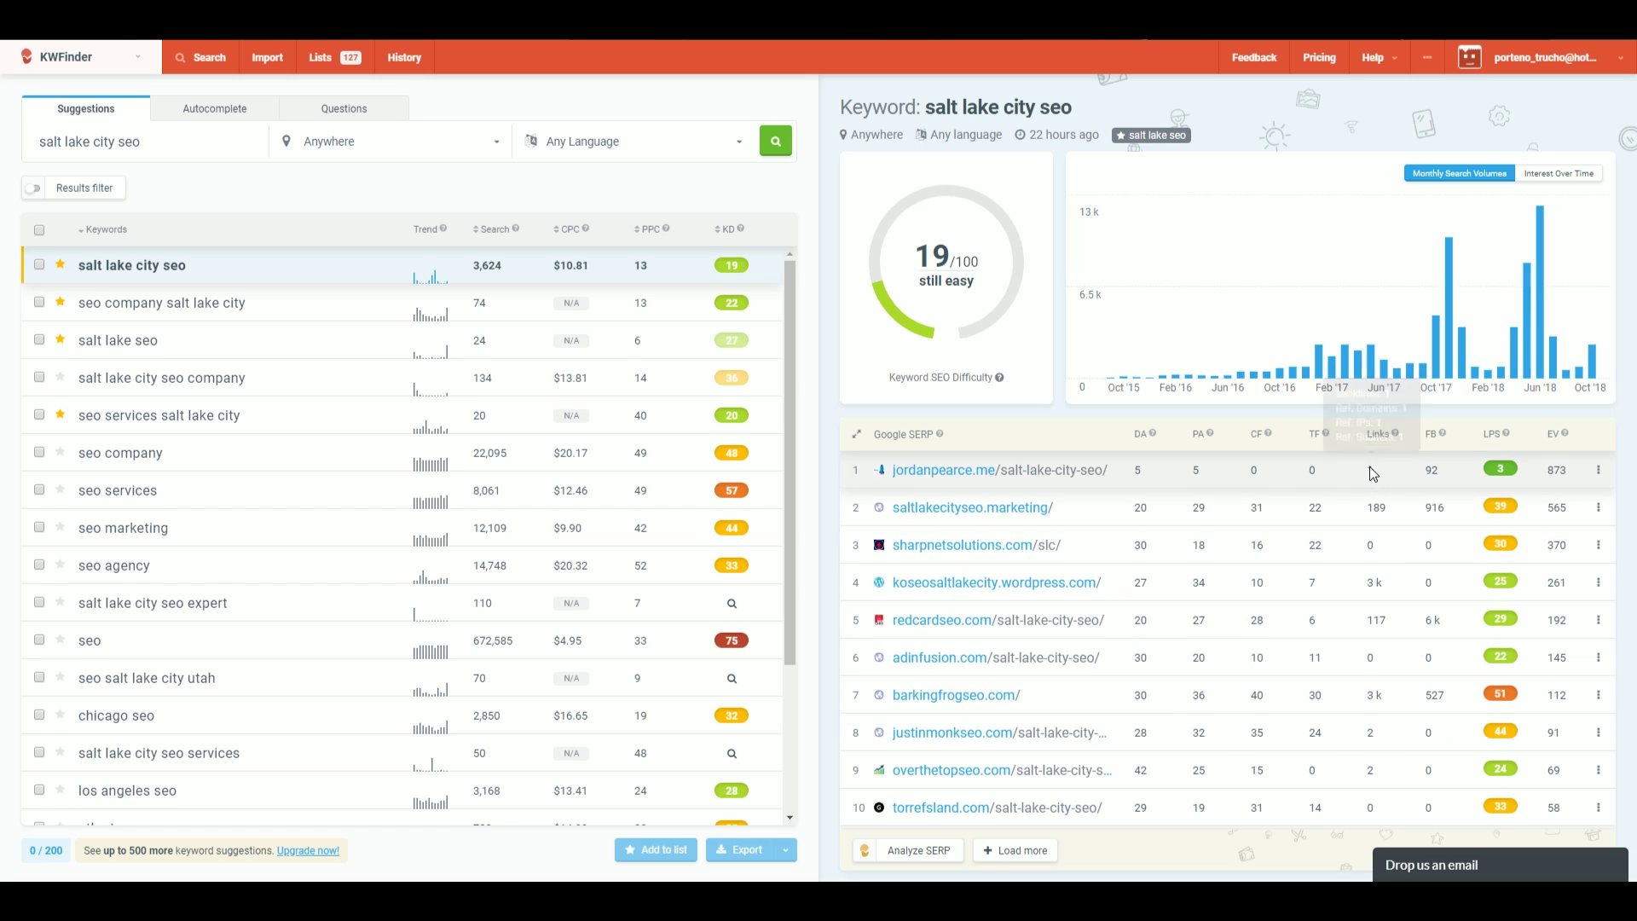
Switch to KWFinder, compare the link data of the sites ranking for "salt lake city seo", and copy the barkingfrogseo.com domain.
mouse_move(1370, 469)
mouse_move(1380, 509)
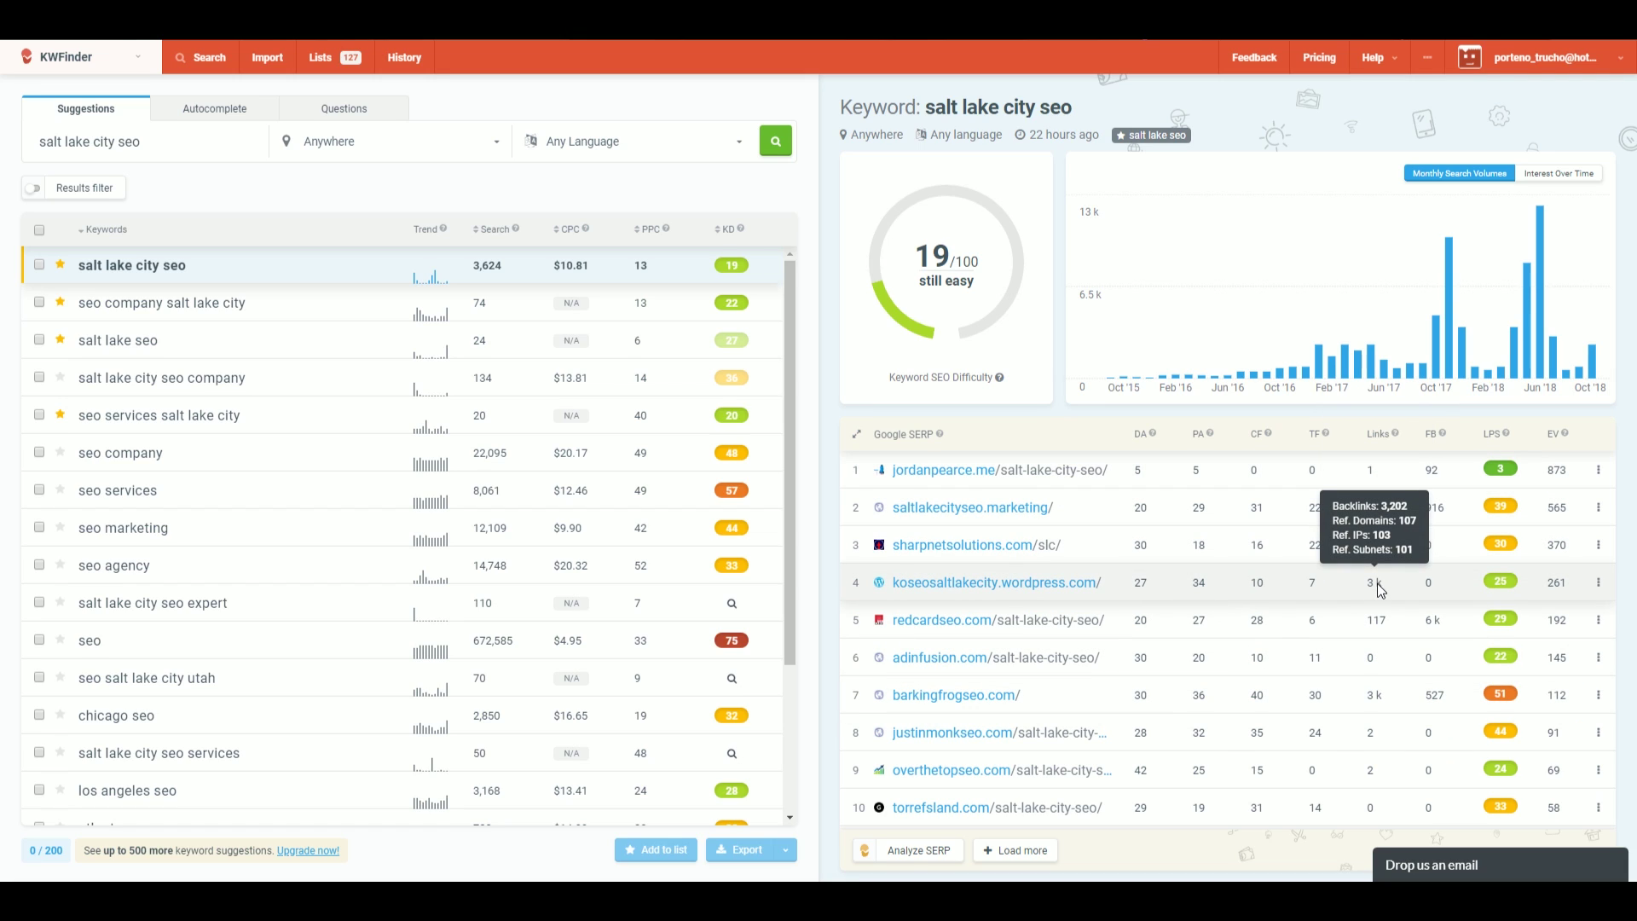
mouse_move(1384, 612)
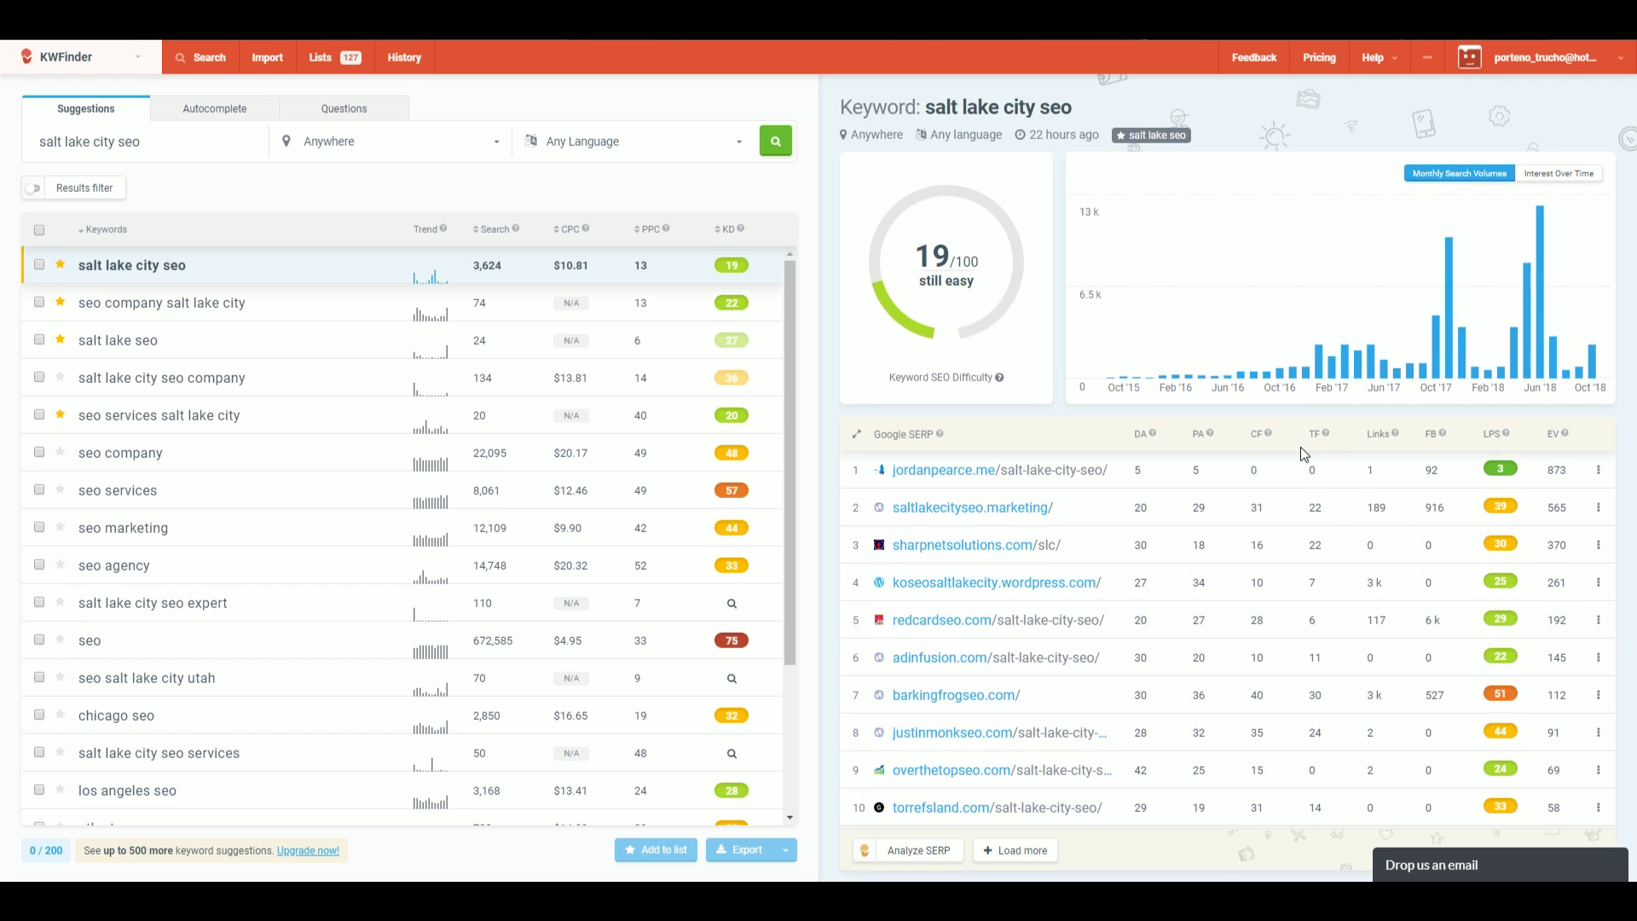
drag(1028, 695, 903, 686)
key(ctrl+c)
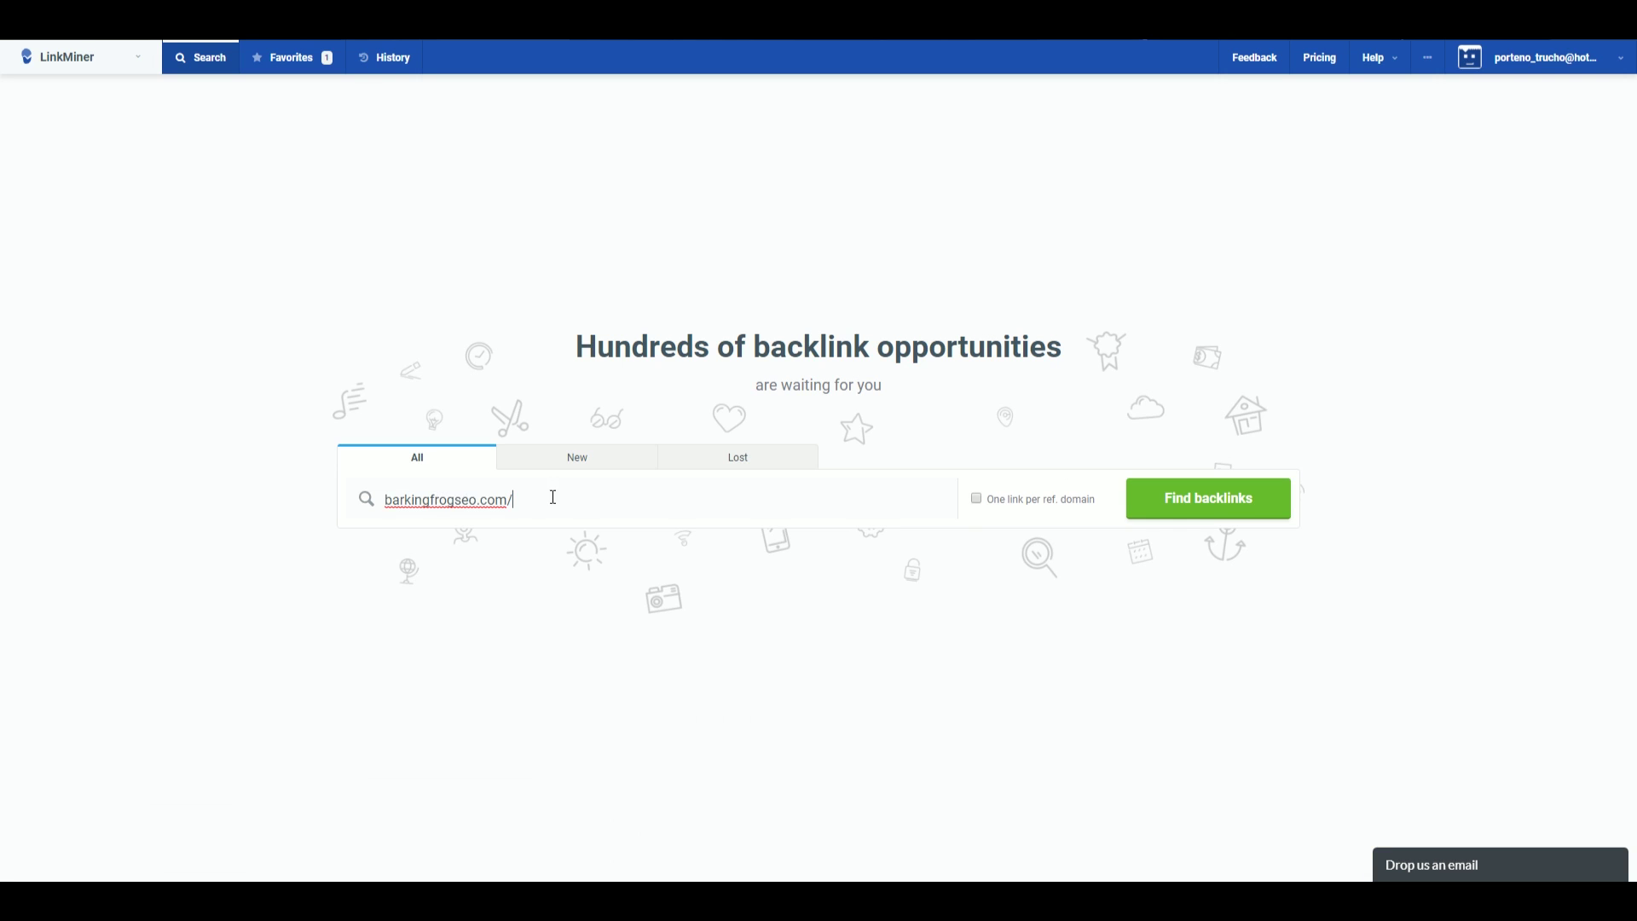
Switch to LinkMiner, find the backlinks of barkingfrogseo.com, and look through the total and the list of source URLs.
key(BackSpace)
click(1180, 517)
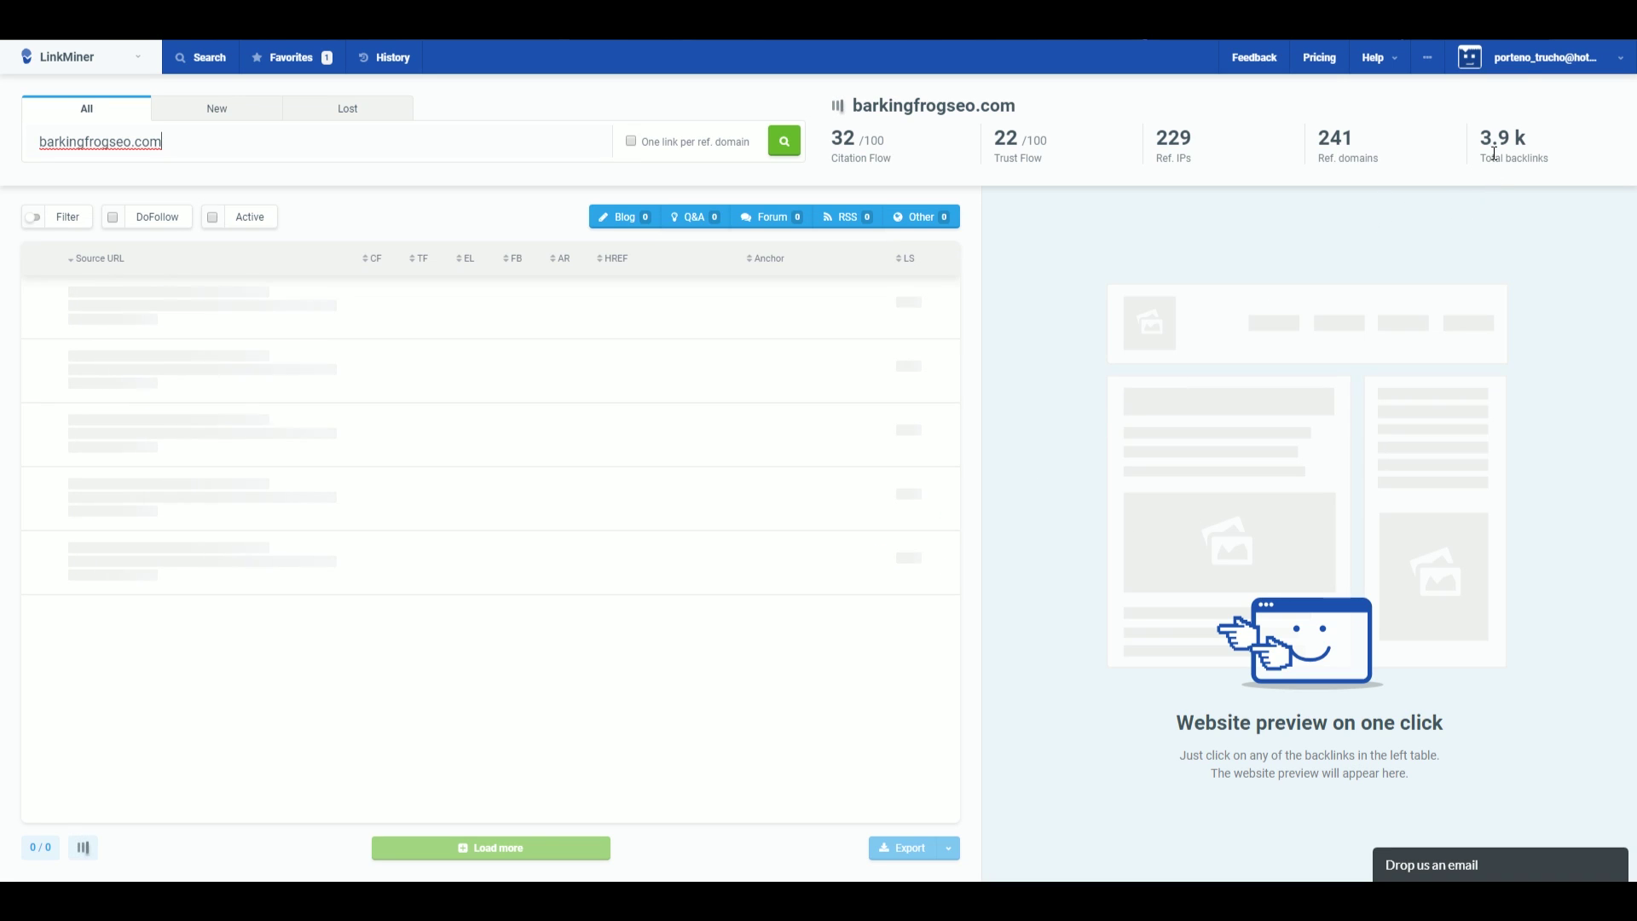
mouse_move(1498, 138)
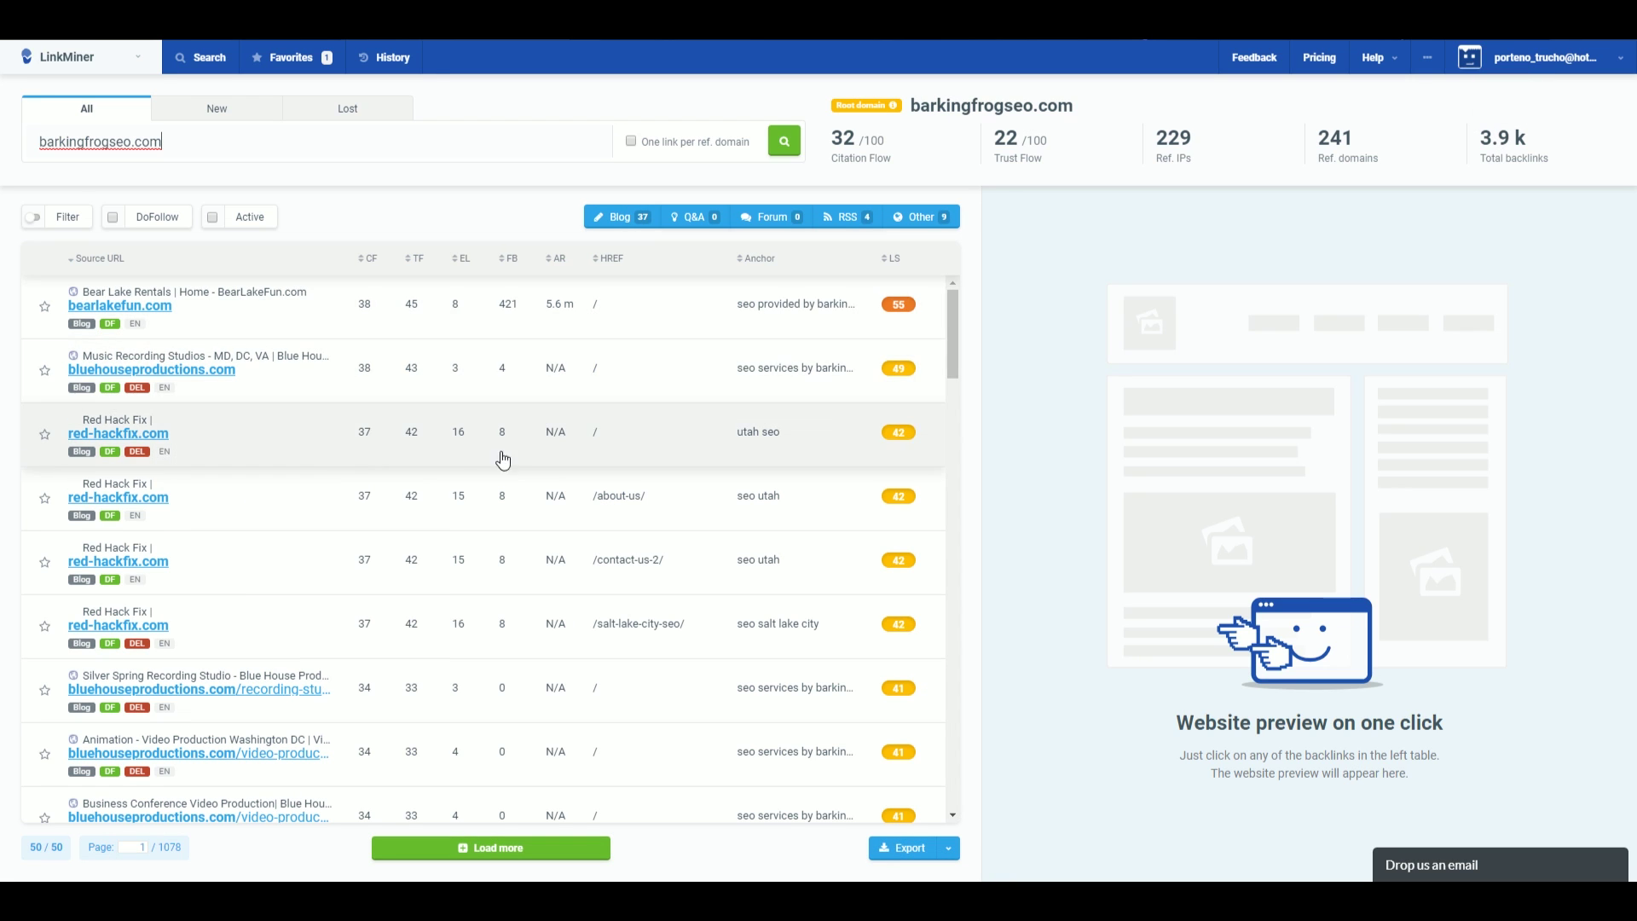
scroll(469, 509, down, 5)
scroll(470, 510, down, 8)
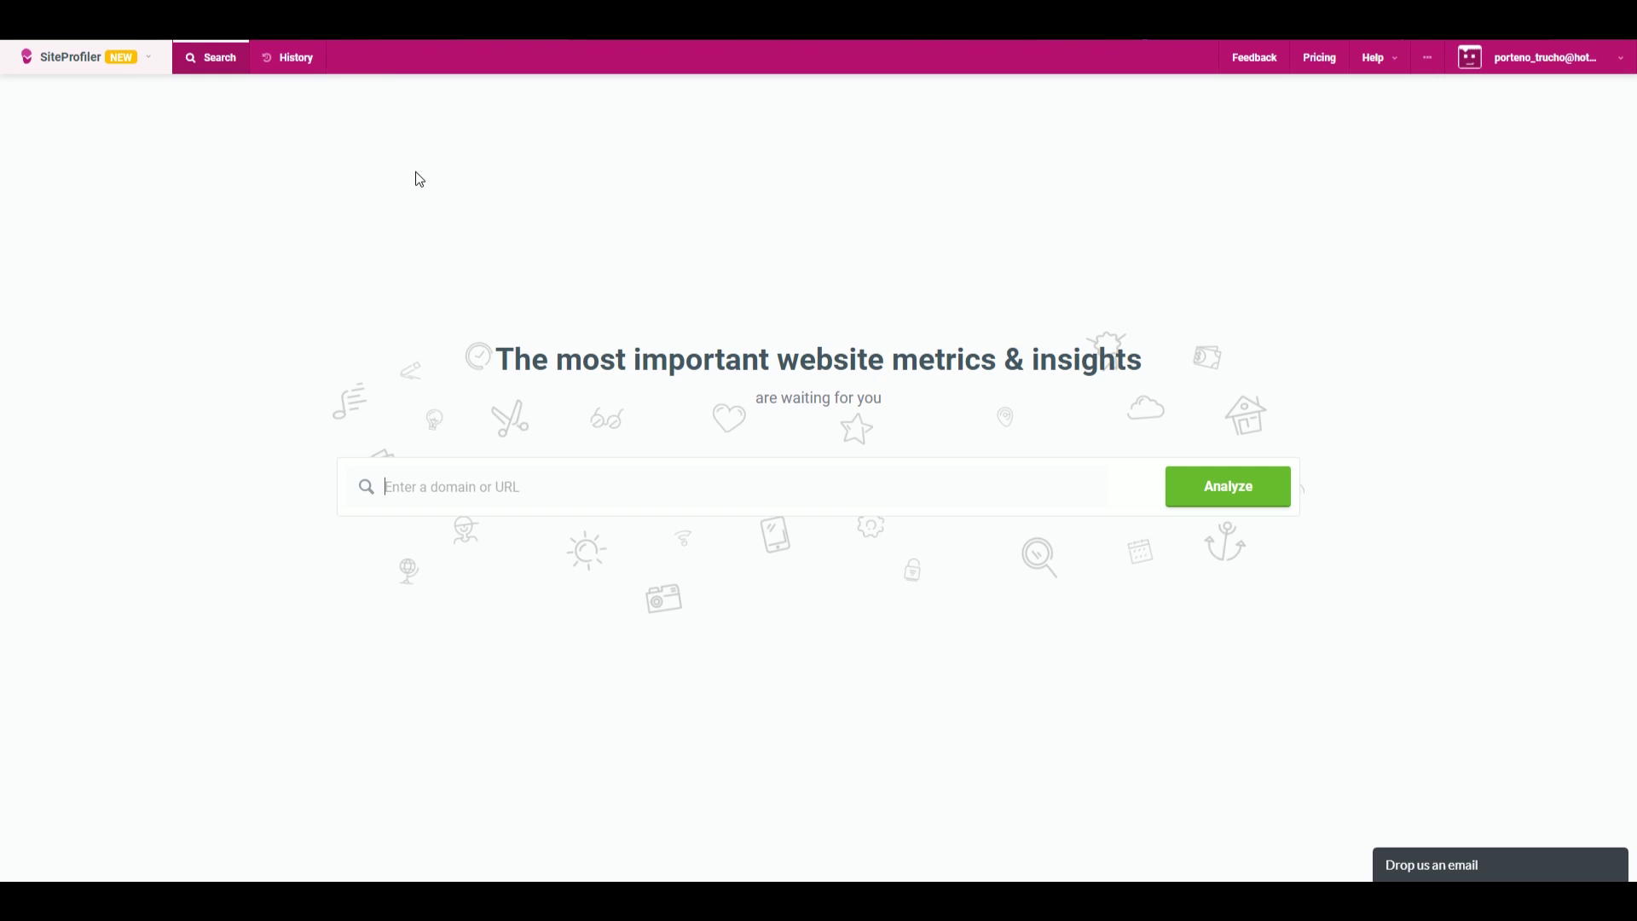
Switch to SiteProfiler, analyze barkingfrogseo.com, and review its authority metrics, traffic overview and top organic keywords.
key(ctrl+v)
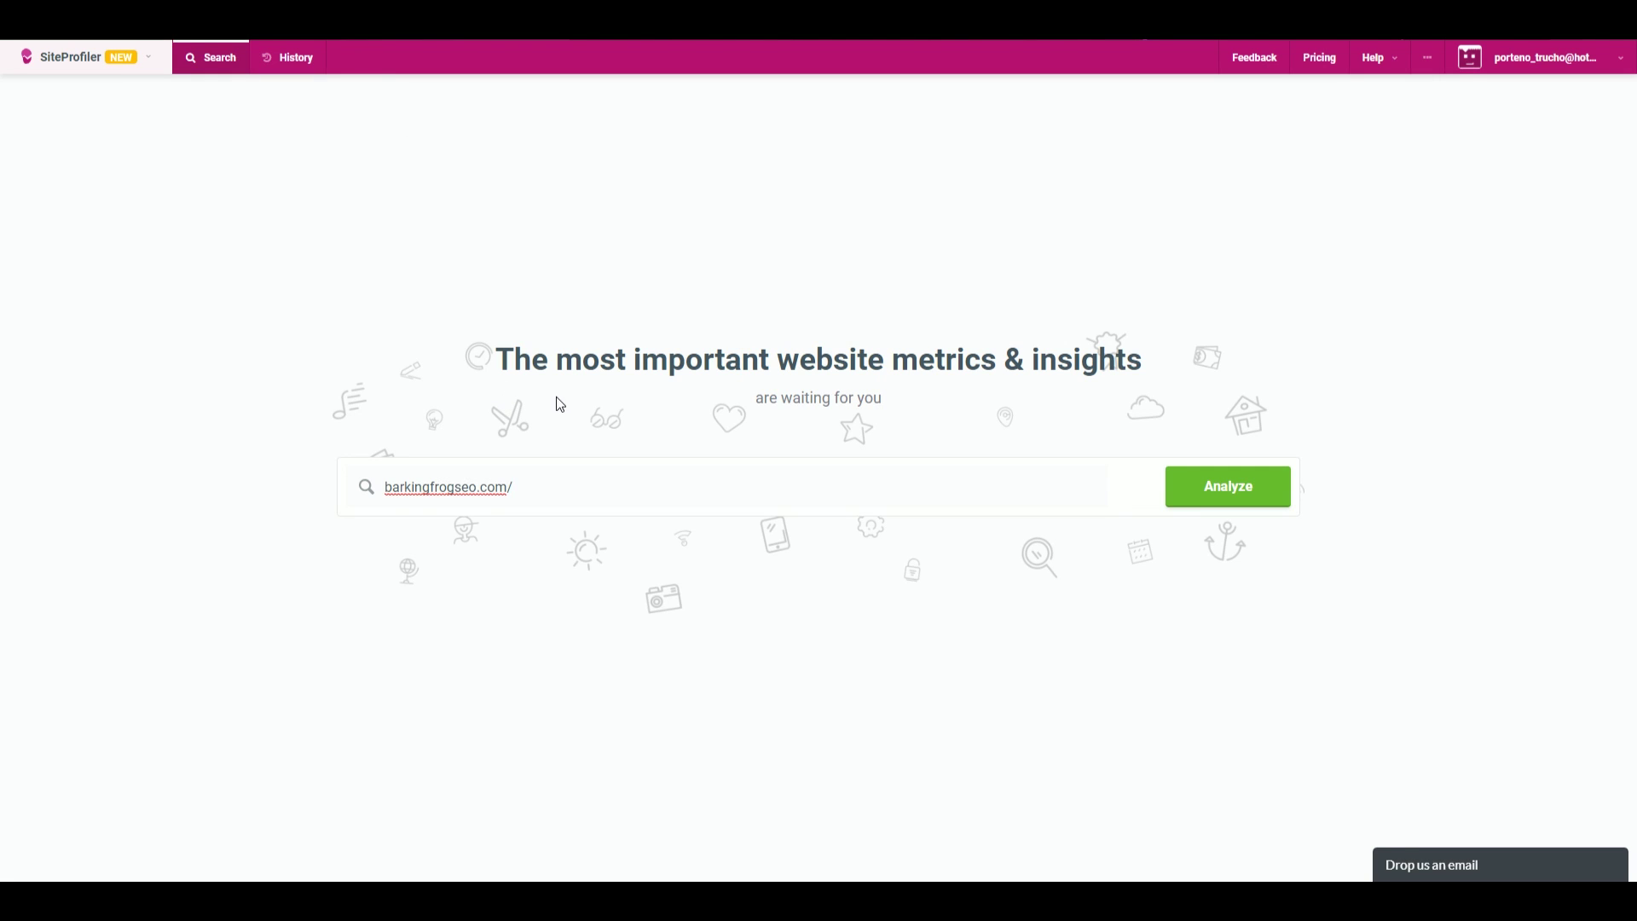
click(1203, 503)
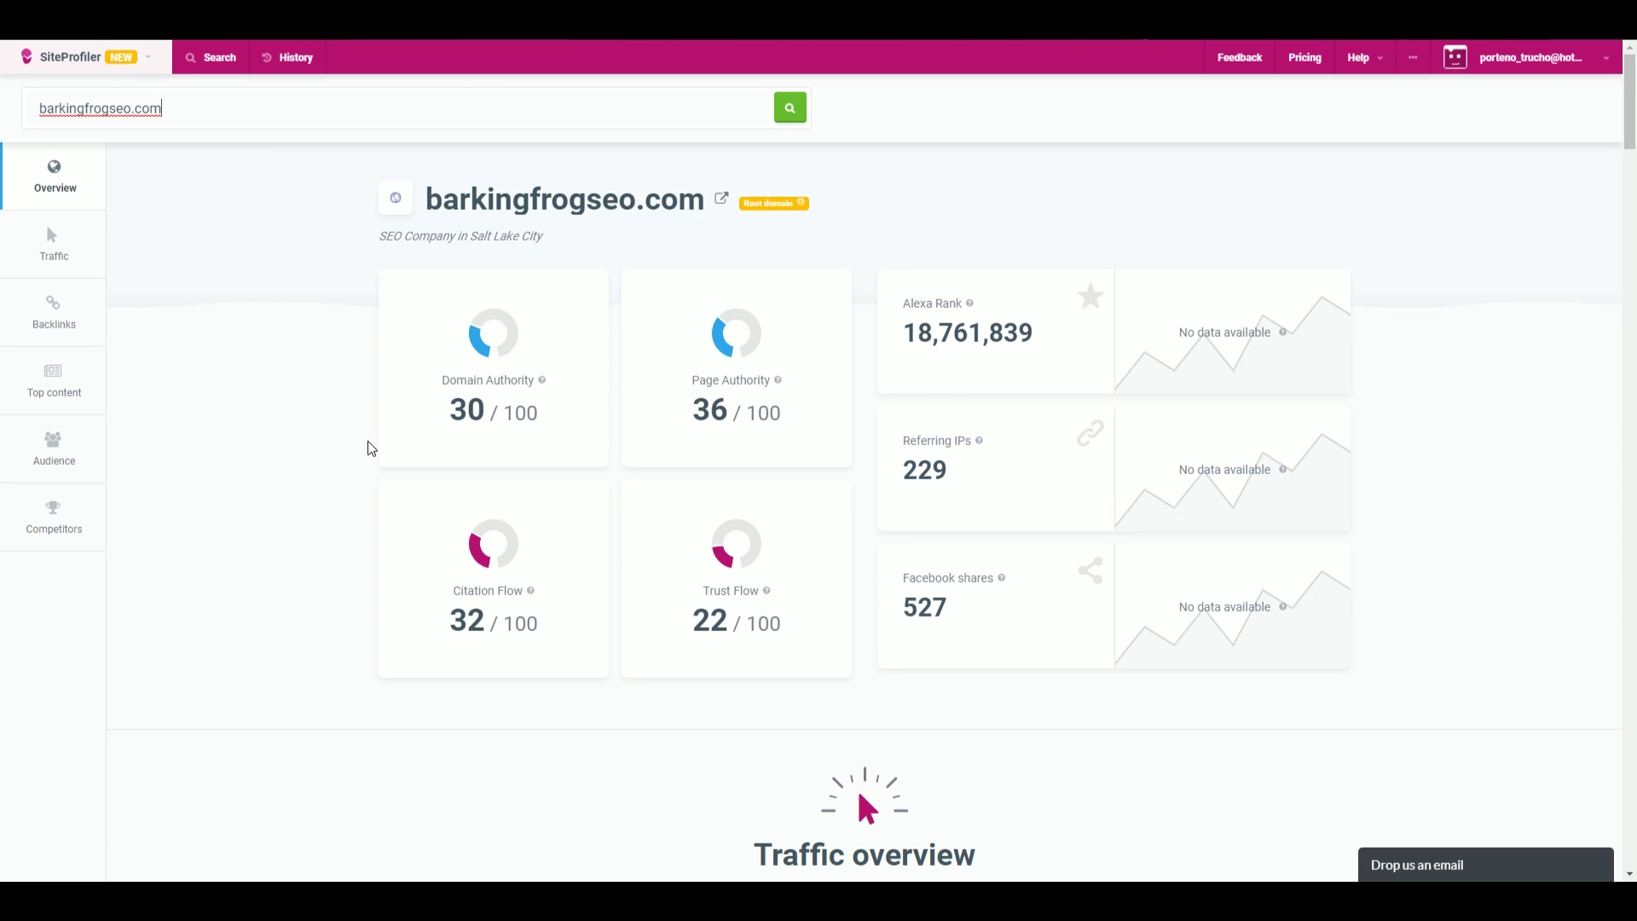
scroll(368, 448, down, 5)
scroll(432, 322, up, 5)
scroll(245, 509, down, 13)
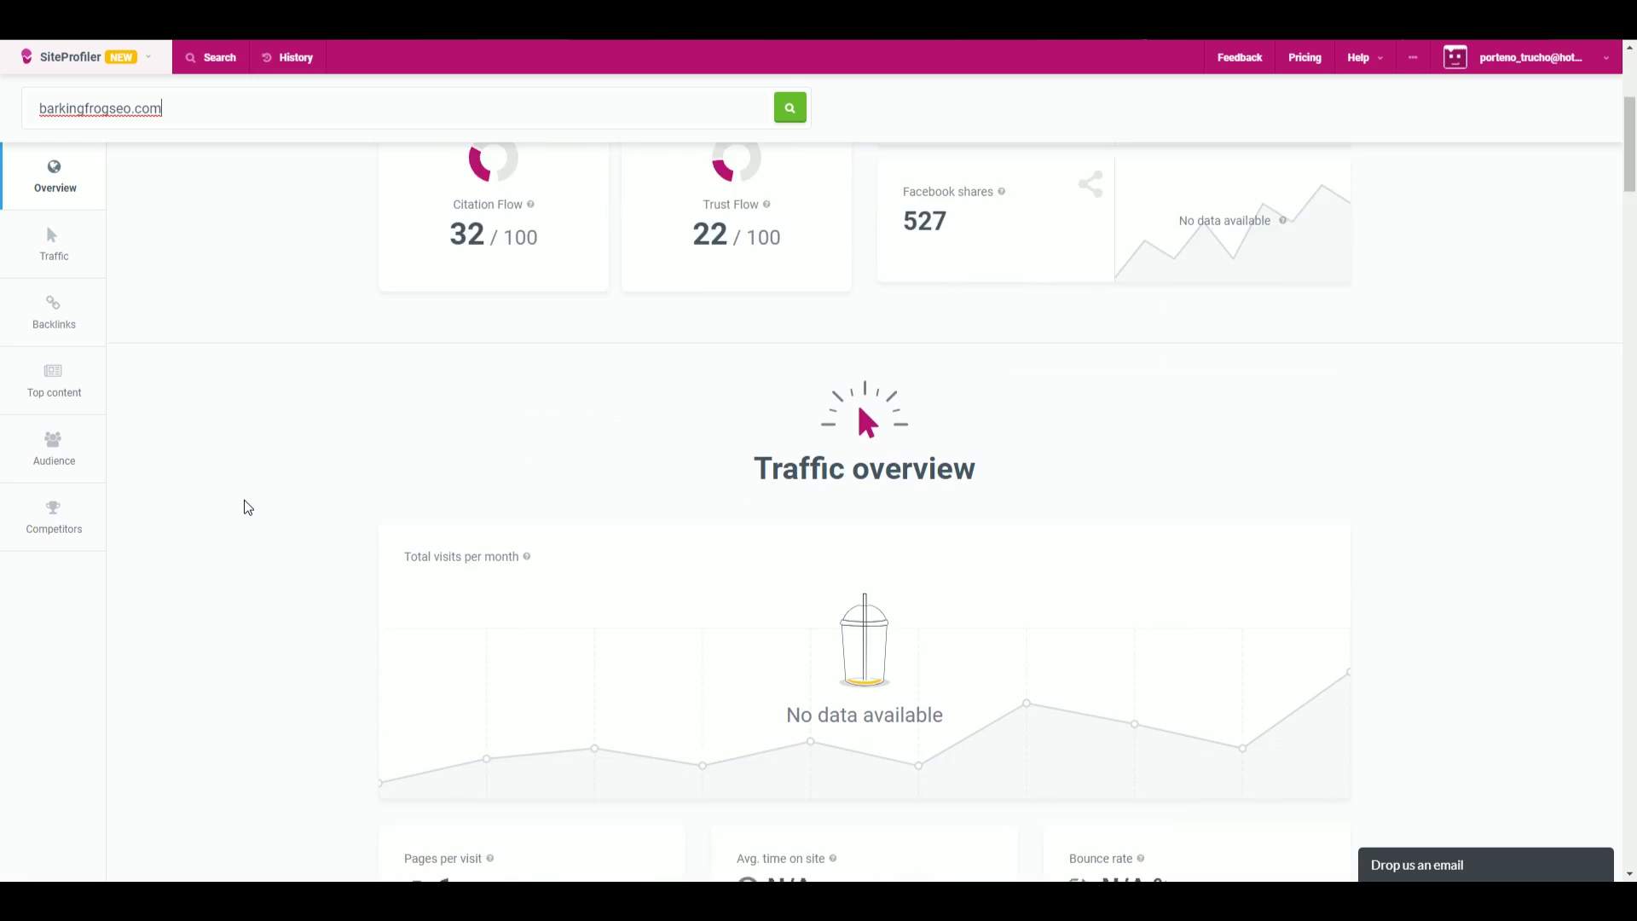
scroll(245, 506, down, 9)
scroll(245, 504, up, 1)
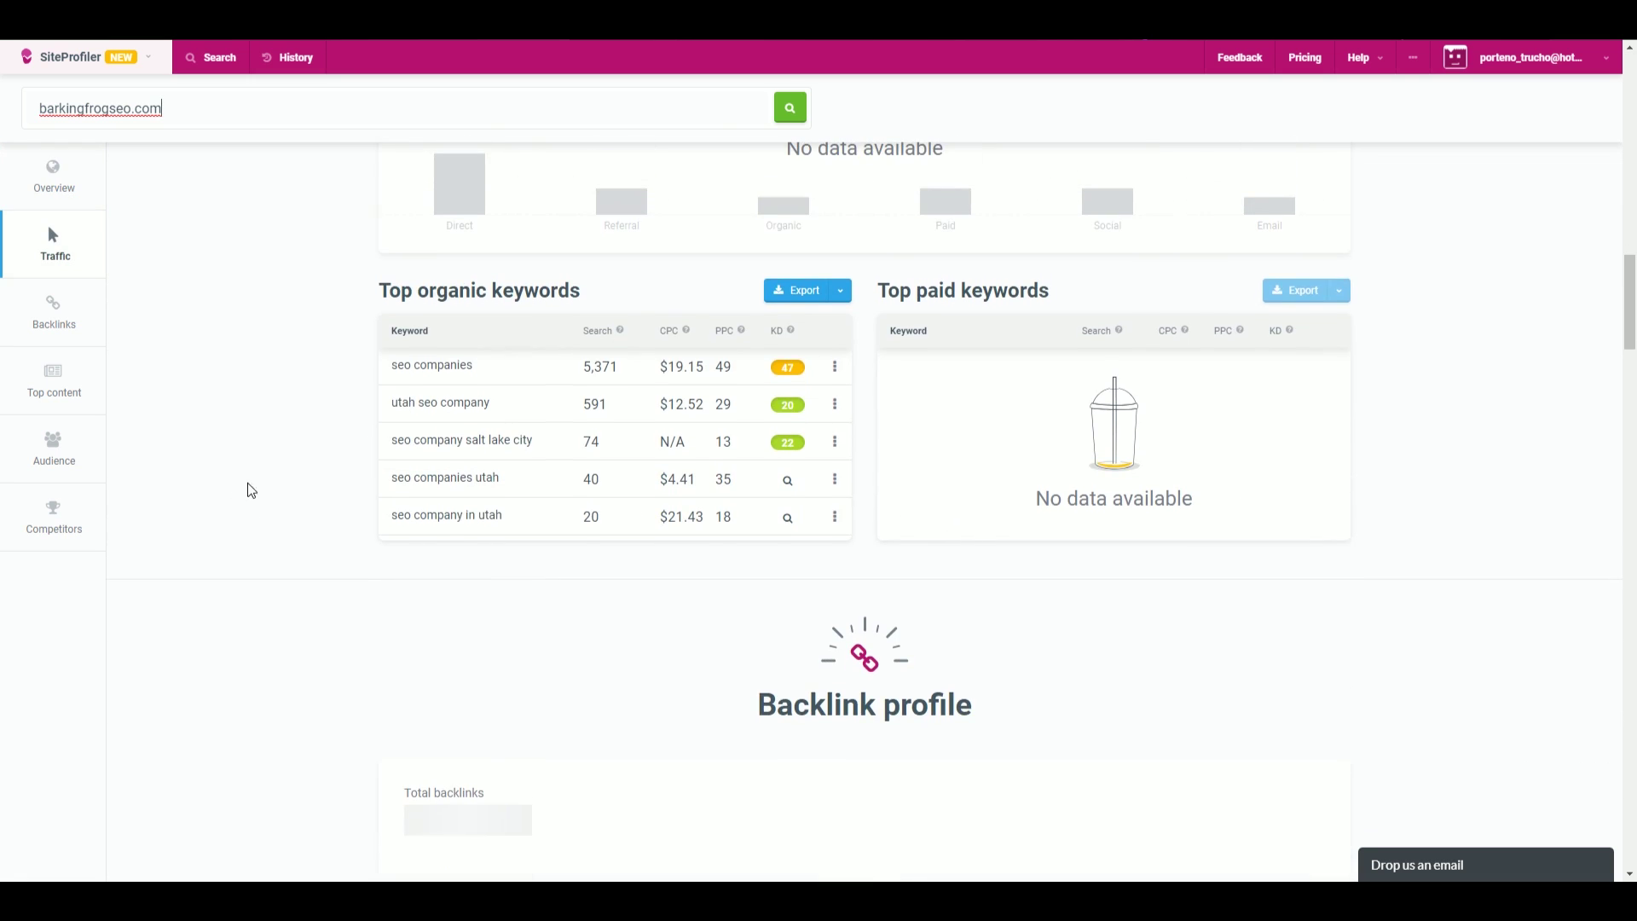
Examine the backlink profile of barkingfrogseo.com, from total, new and deleted backlinks to referring domains and anchor texts.
scroll(359, 503, down, 7)
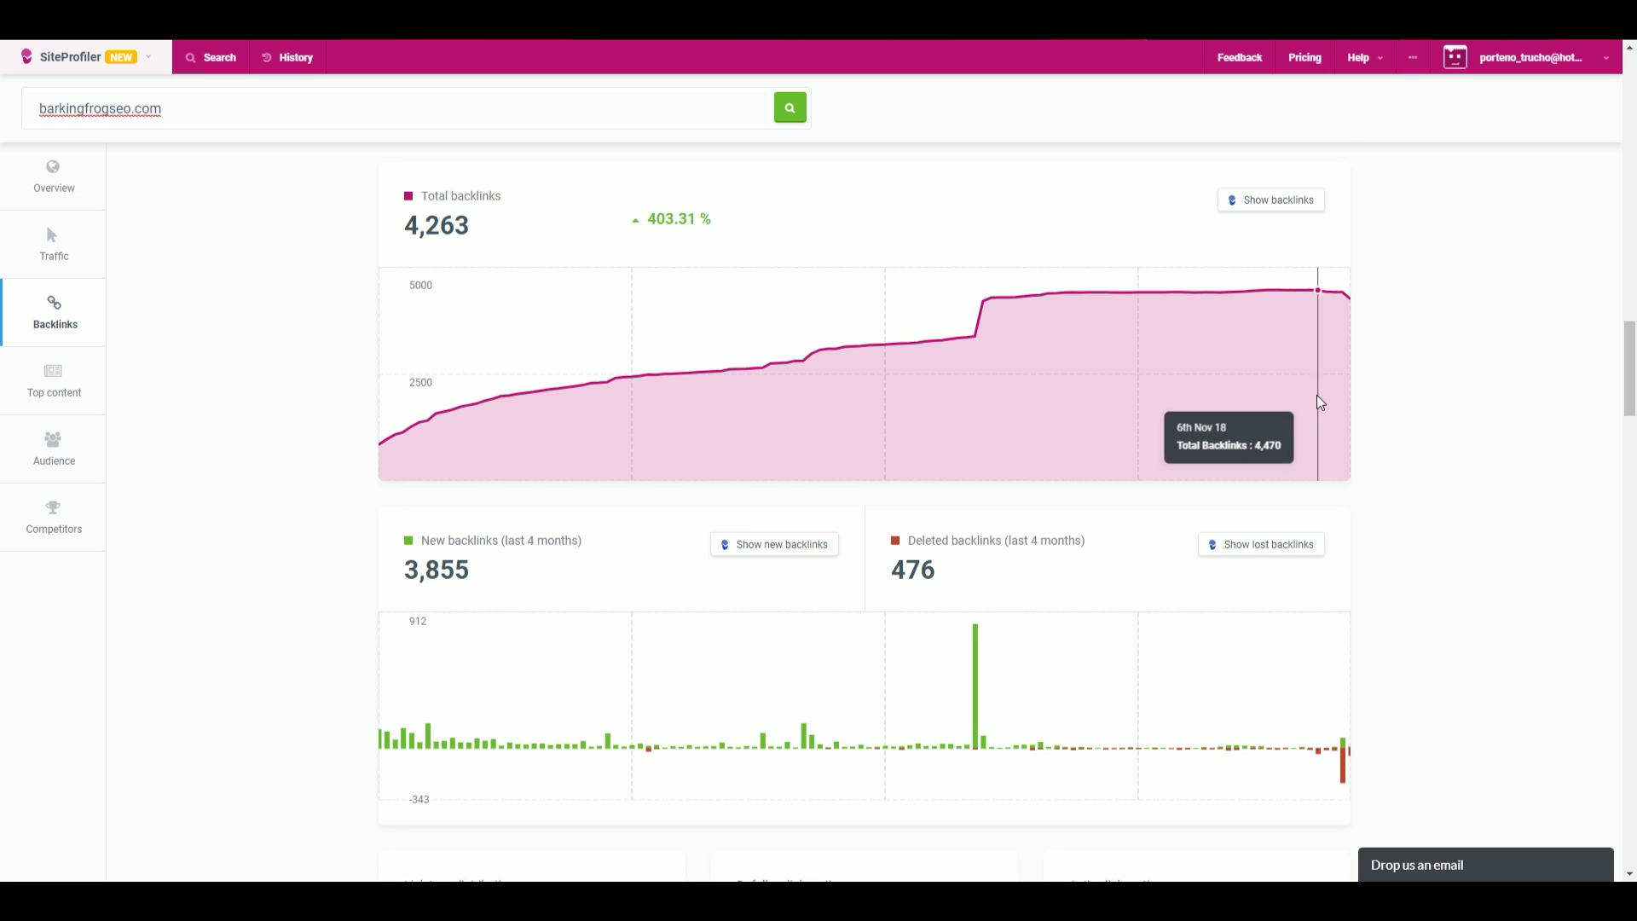
scroll(1017, 497, down, 3)
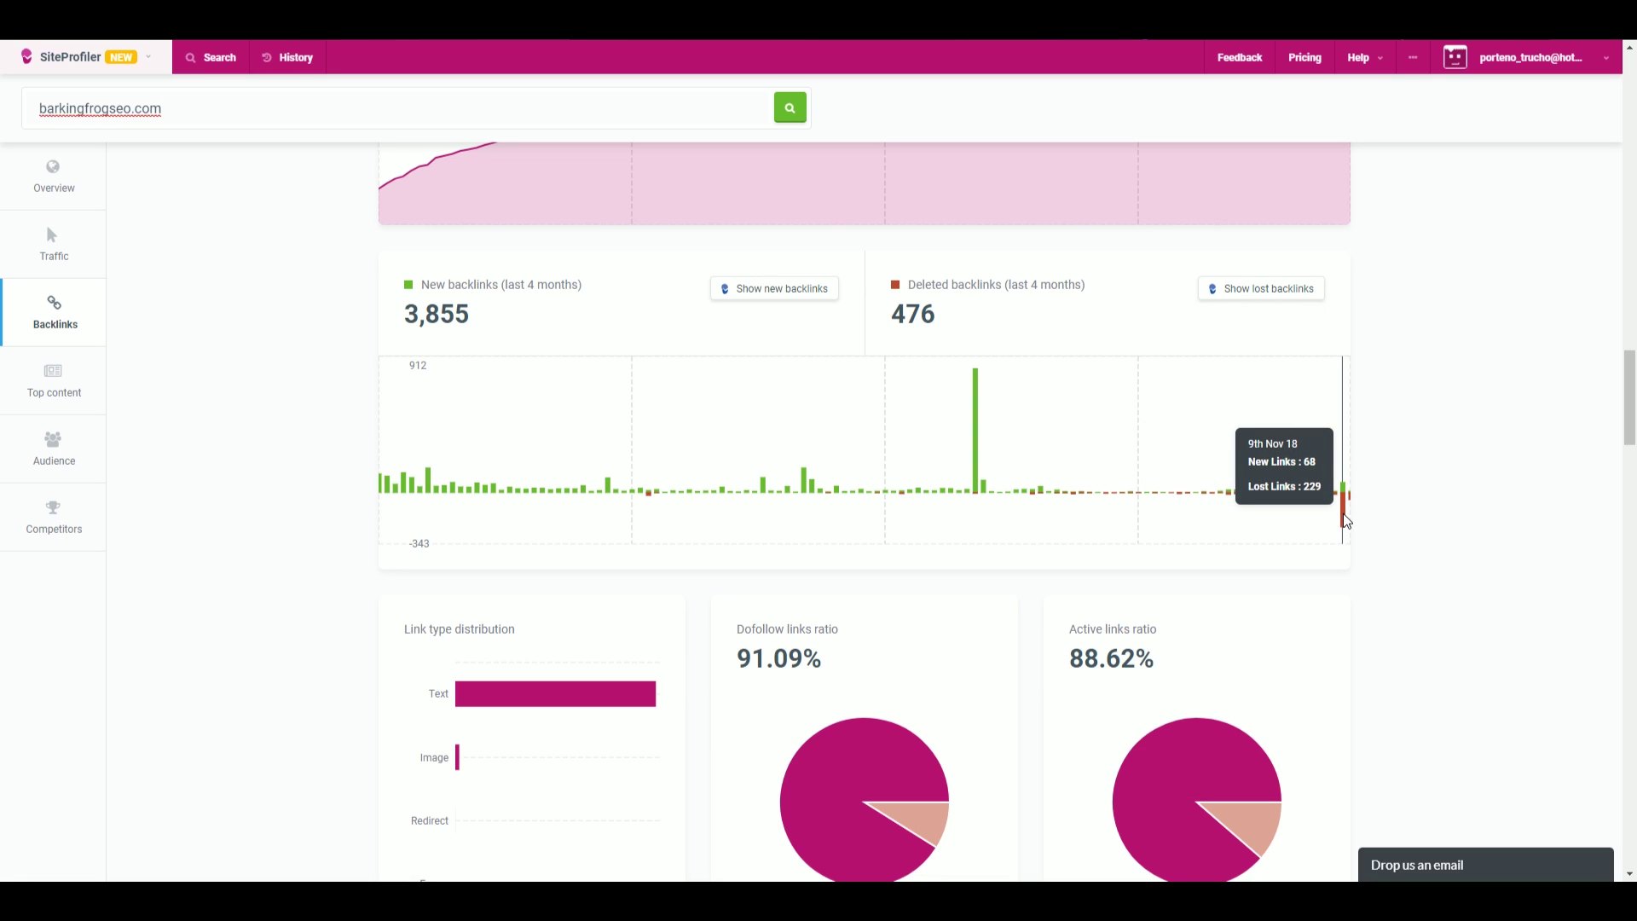
scroll(1346, 521, down, 1)
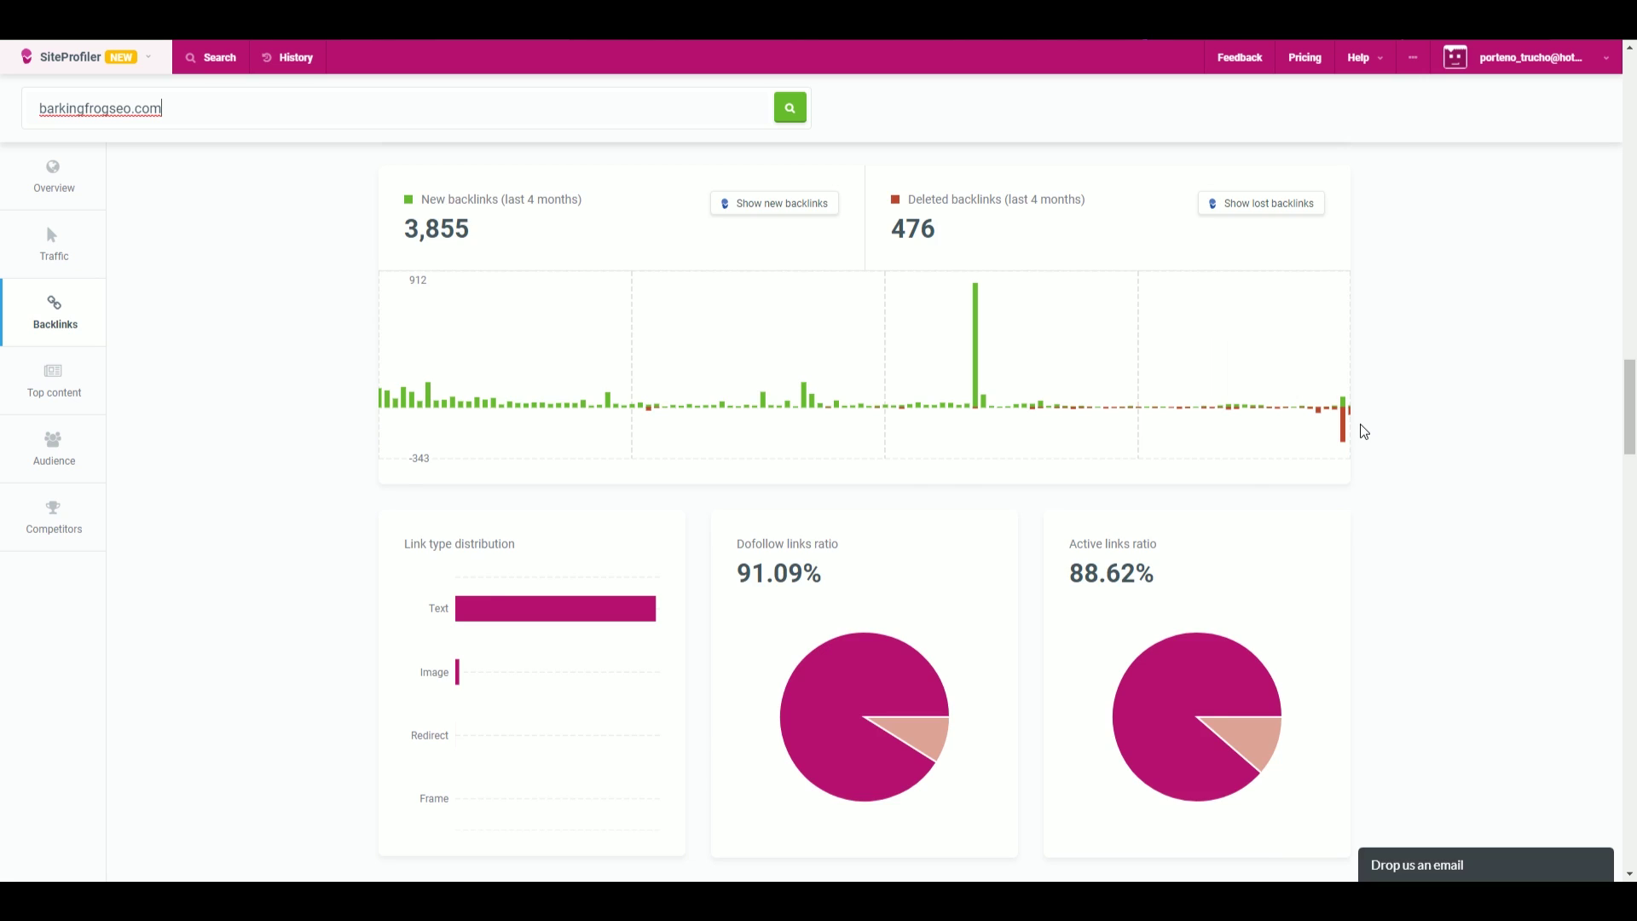
scroll(529, 432, down, 10)
scroll(548, 270, up, 3)
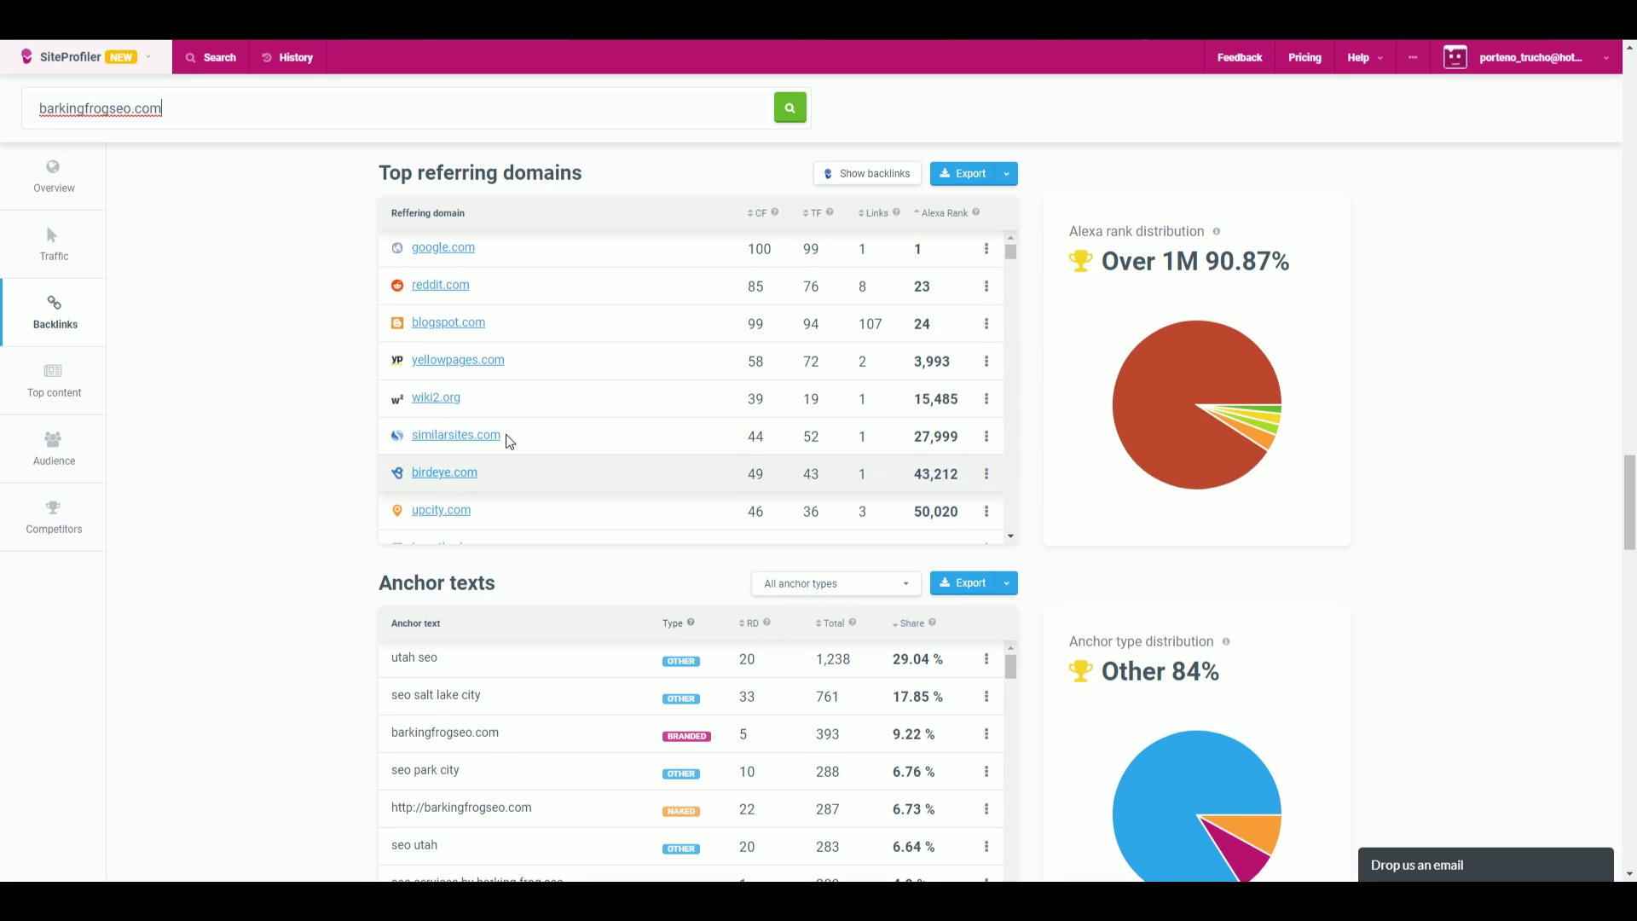
scroll(164, 501, down, 4)
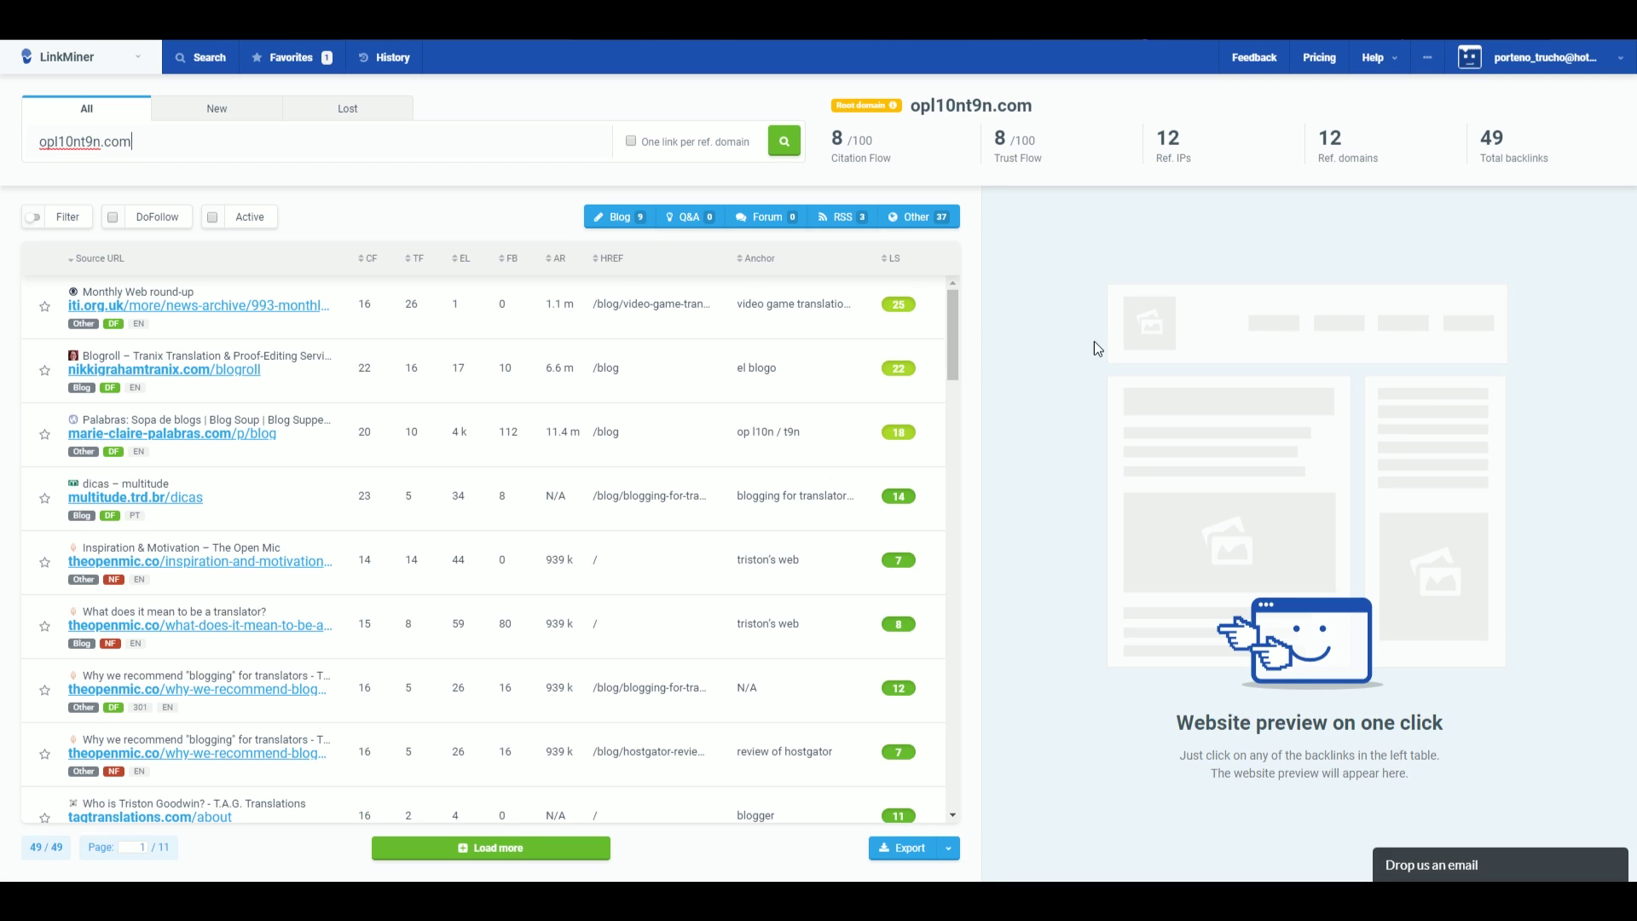
Return to LinkMiner and check the total backlinks figure for opl10nt9n.com.
drag(1491, 137, 1502, 137)
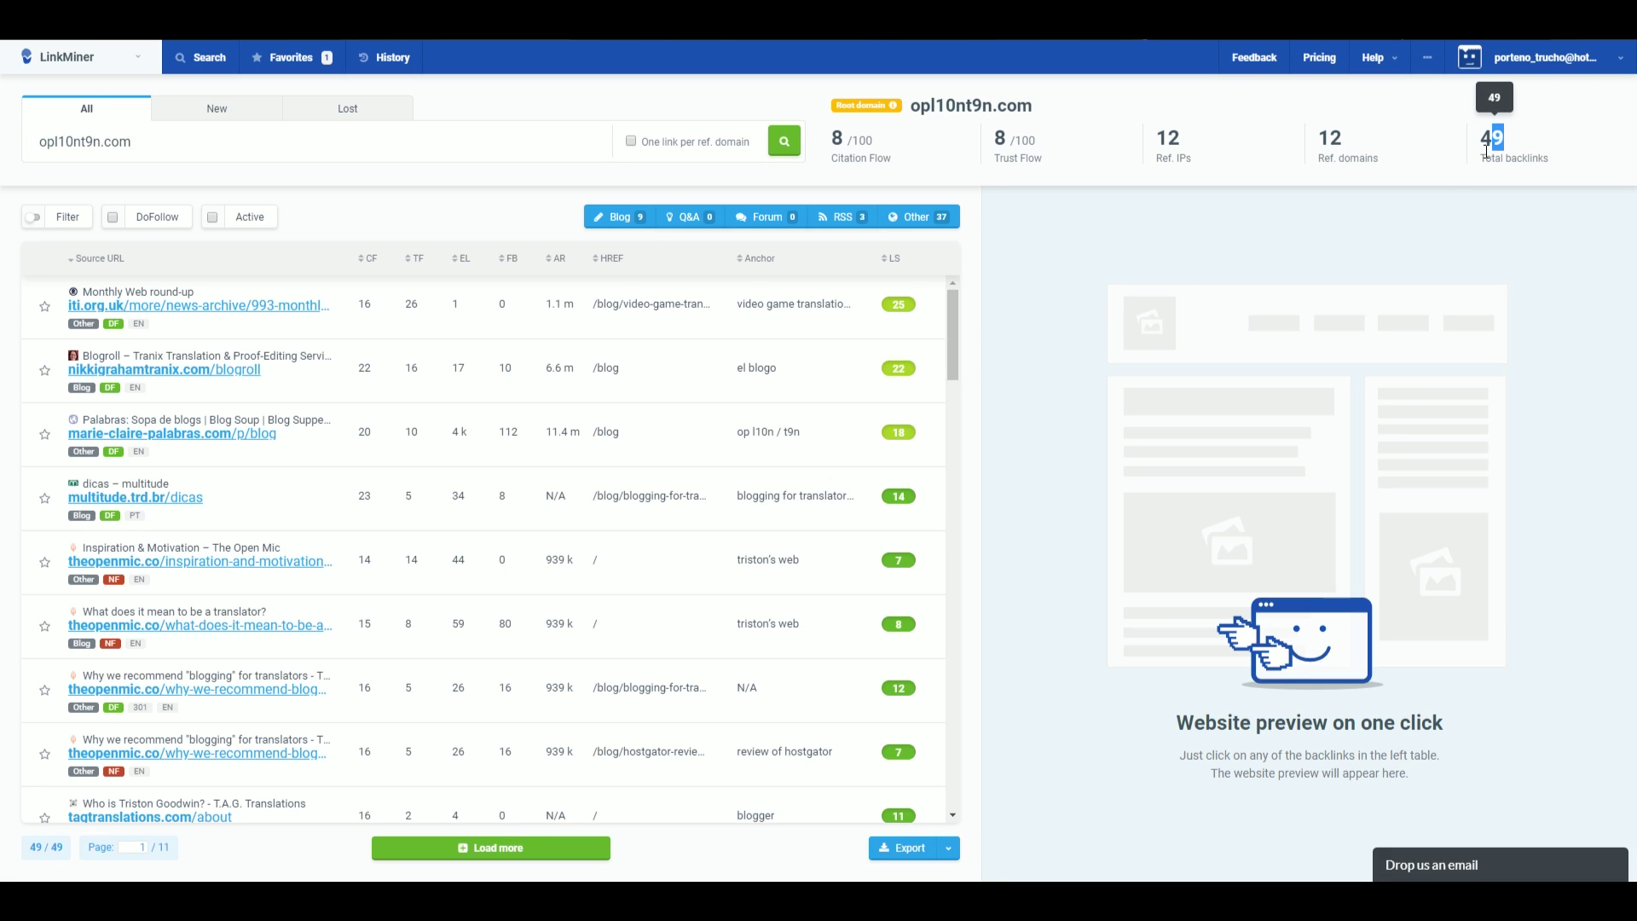
click(1050, 244)
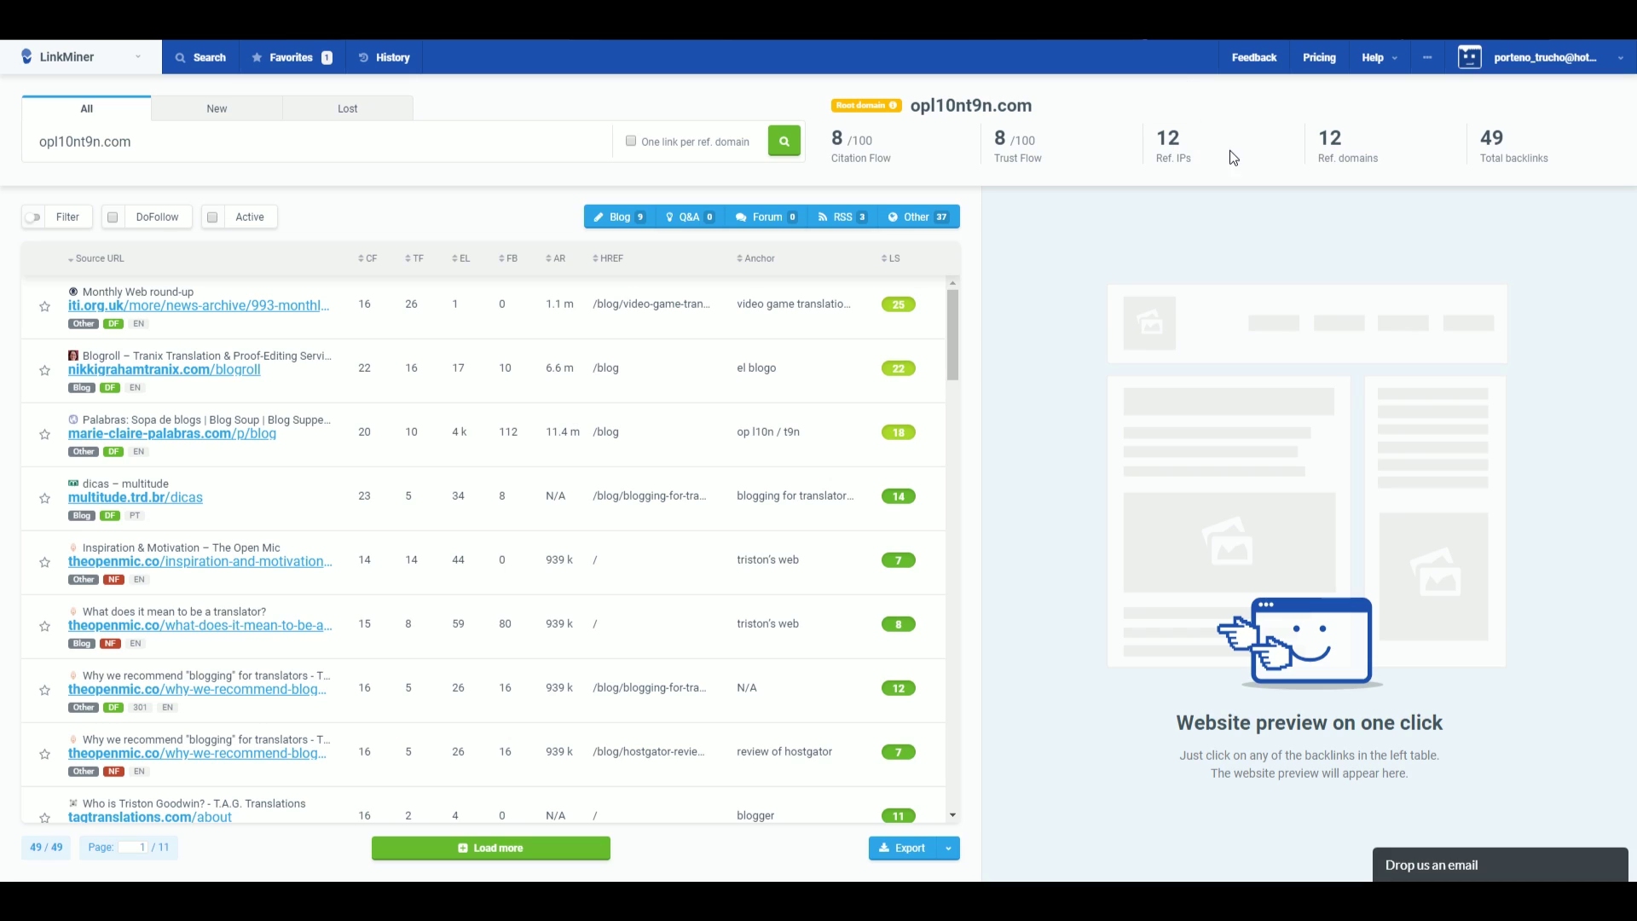